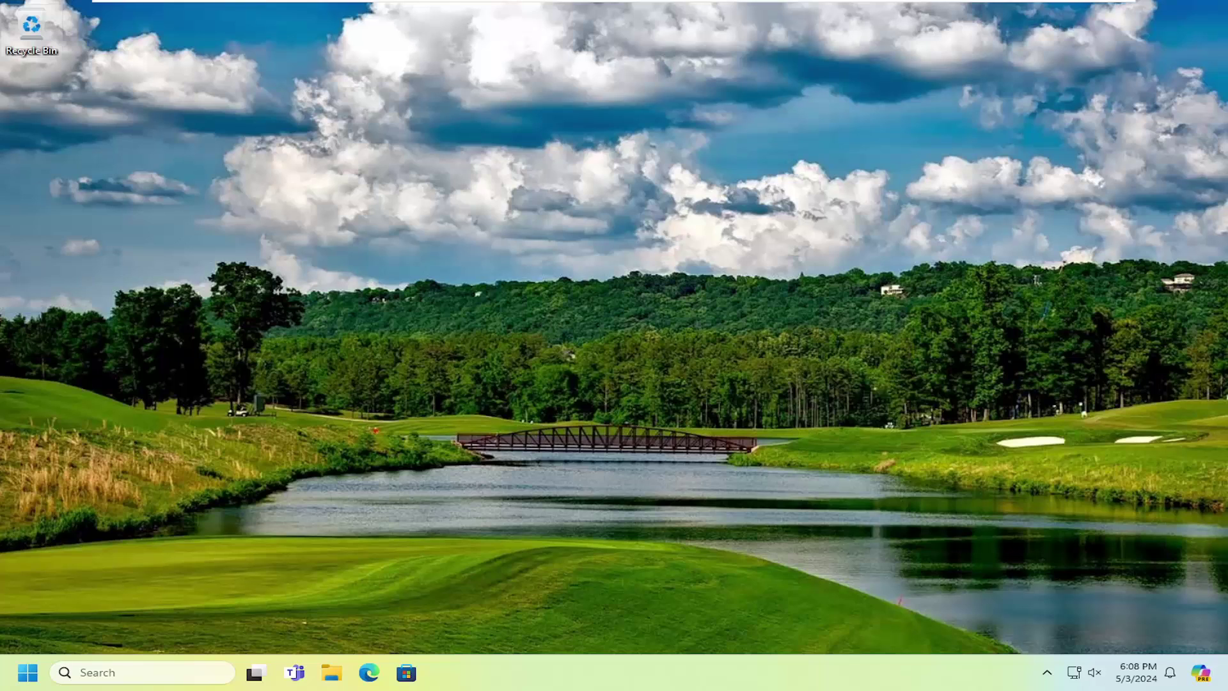
Search the Start menu for 'rege' and run Registry Editor as administrator.
{"action": "left_click", "coordinate": [5, 679]}
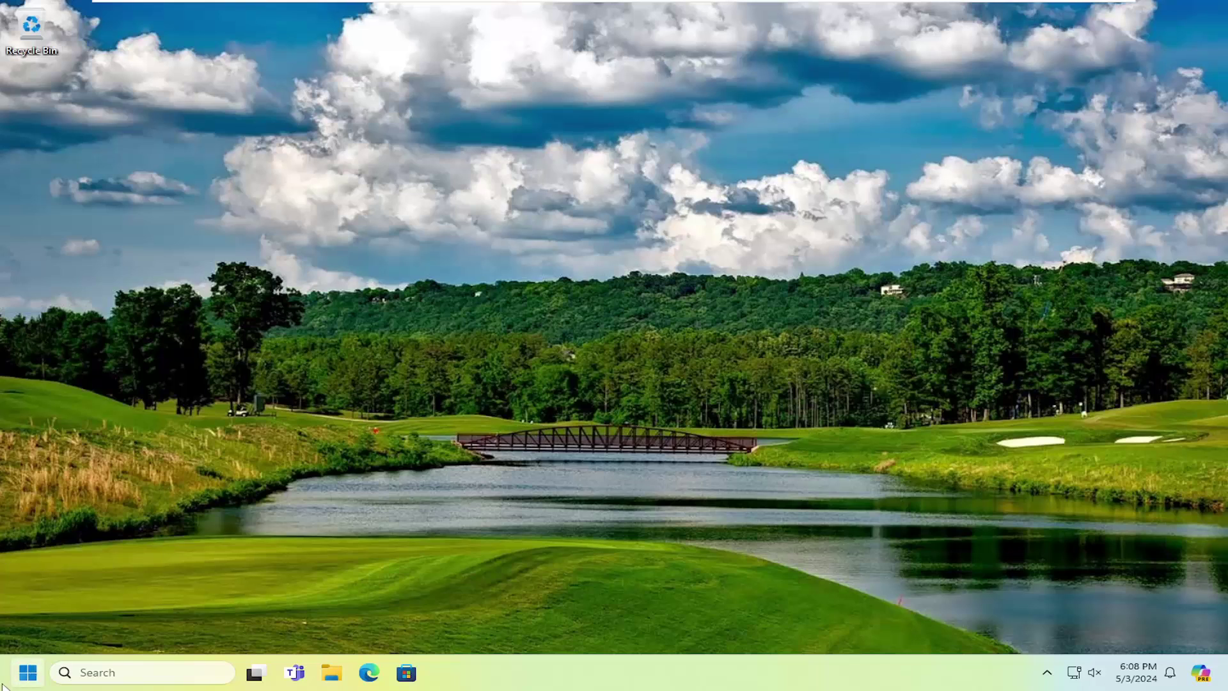
{"action": "type", "text": "regedit"}
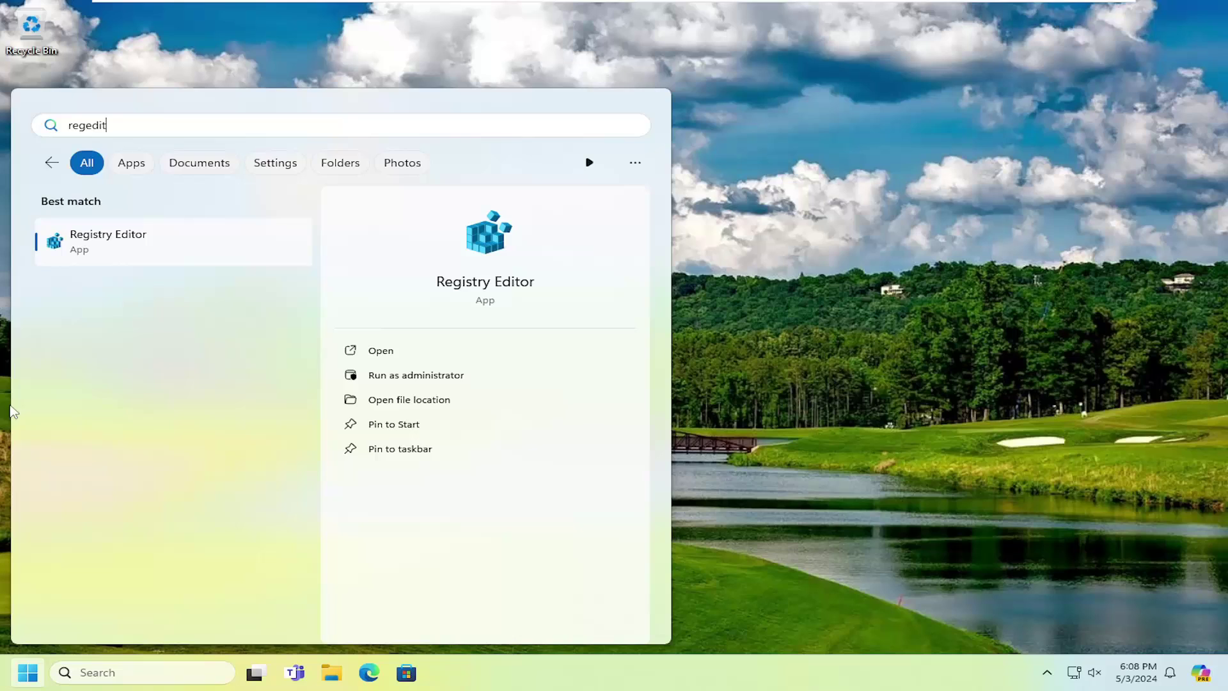
{"action": "right_click", "coordinate": [97, 242]}
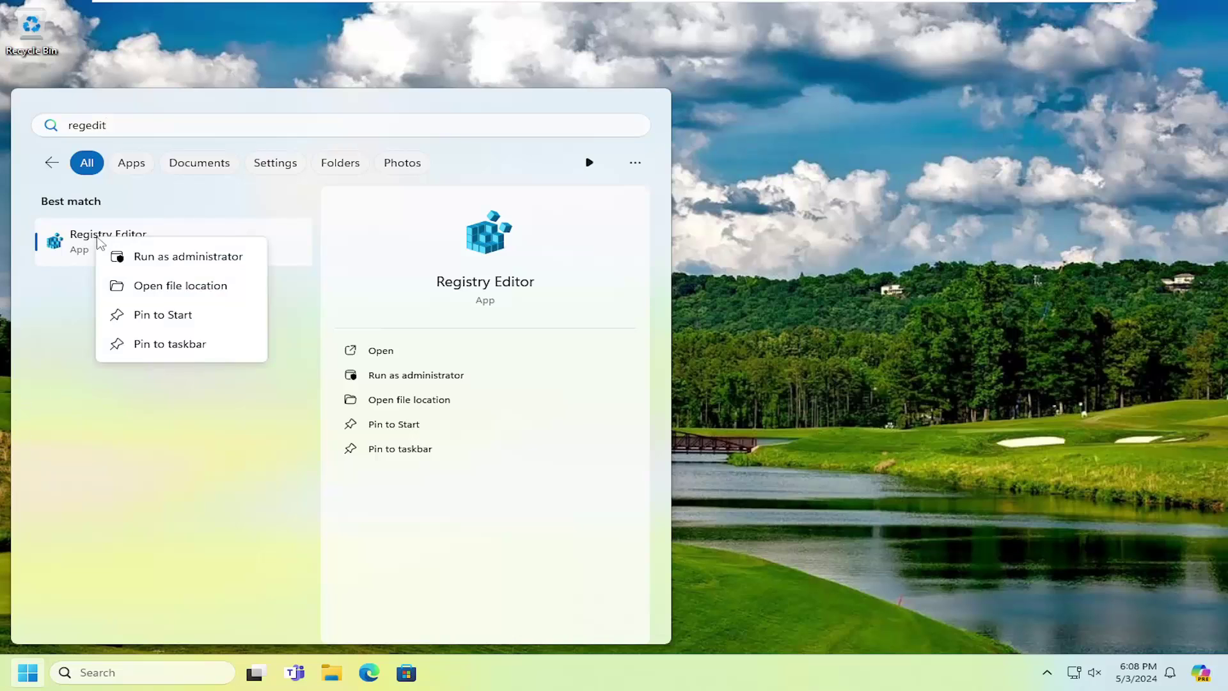
{"action": "left_click", "coordinate": [165, 256]}
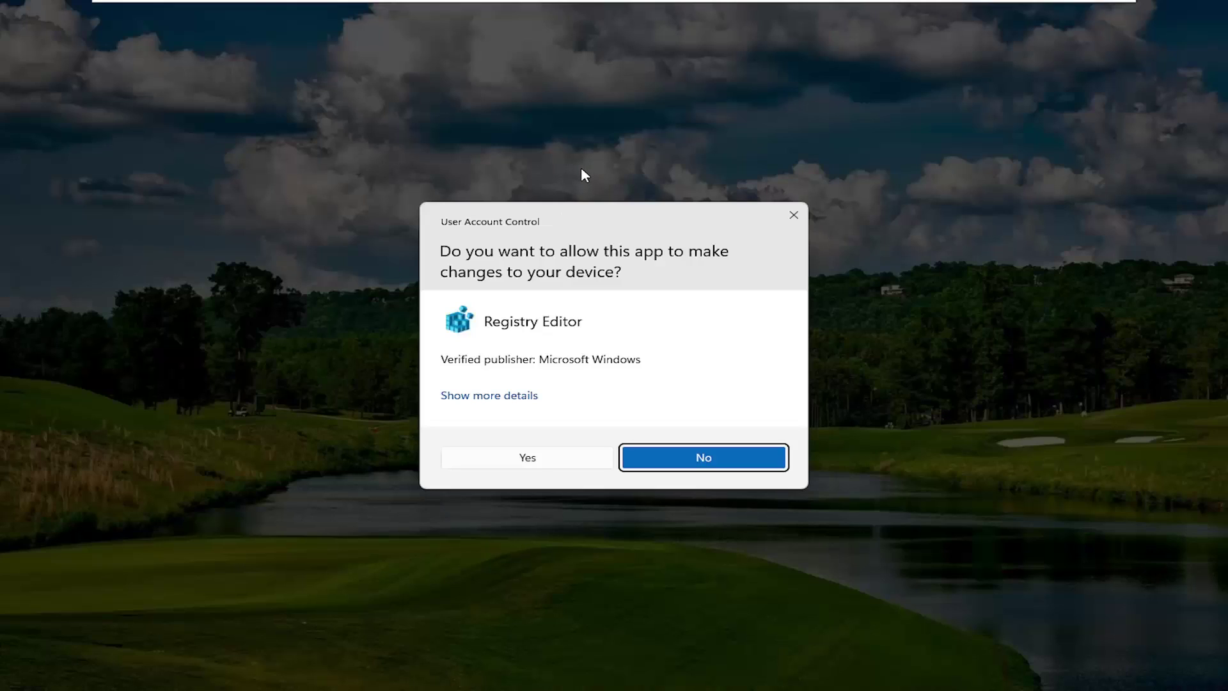
Approve the UAC prompt and collapse the tree back to the root hives.
{"action": "left_click", "coordinate": [537, 458]}
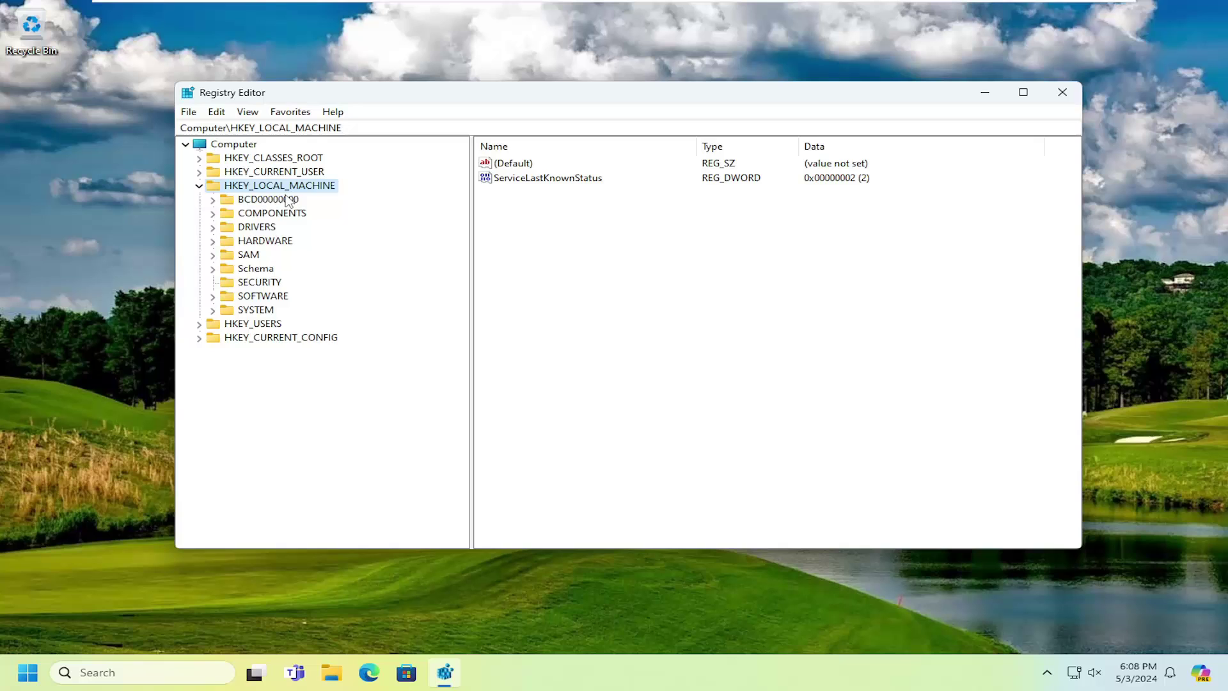
{"action": "double_click", "coordinate": [287, 199]}
{"action": "key", "text": "Left"}
{"action": "key", "text": "Left"}
{"action": "key", "text": "Left"}
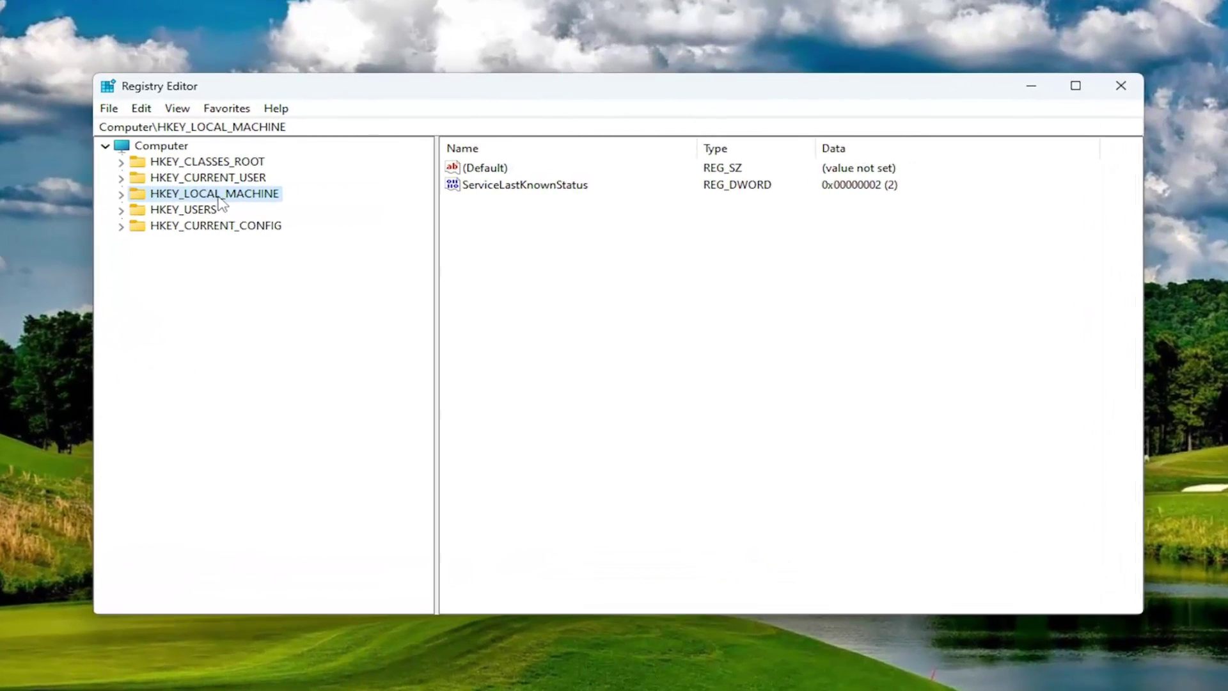
Open the Export Registry File dialog with range set to All, then cancel.
{"action": "left_click", "coordinate": [110, 110]}
{"action": "left_click", "coordinate": [136, 149]}
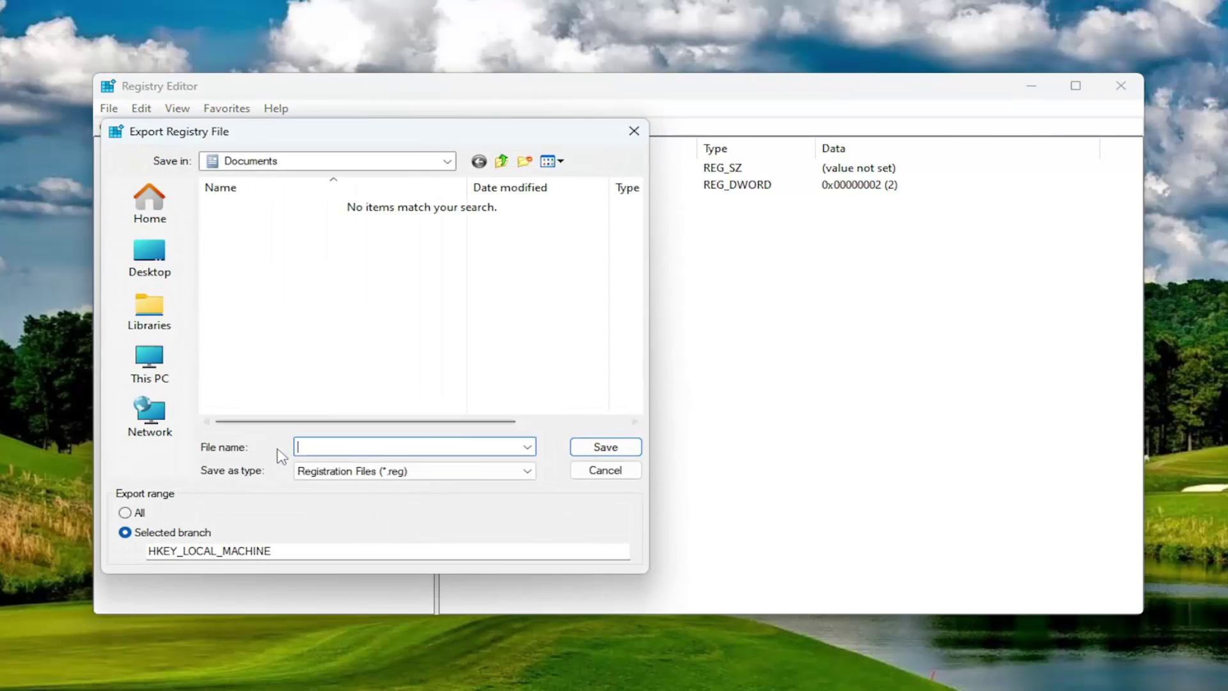
{"action": "left_click", "coordinate": [126, 513]}
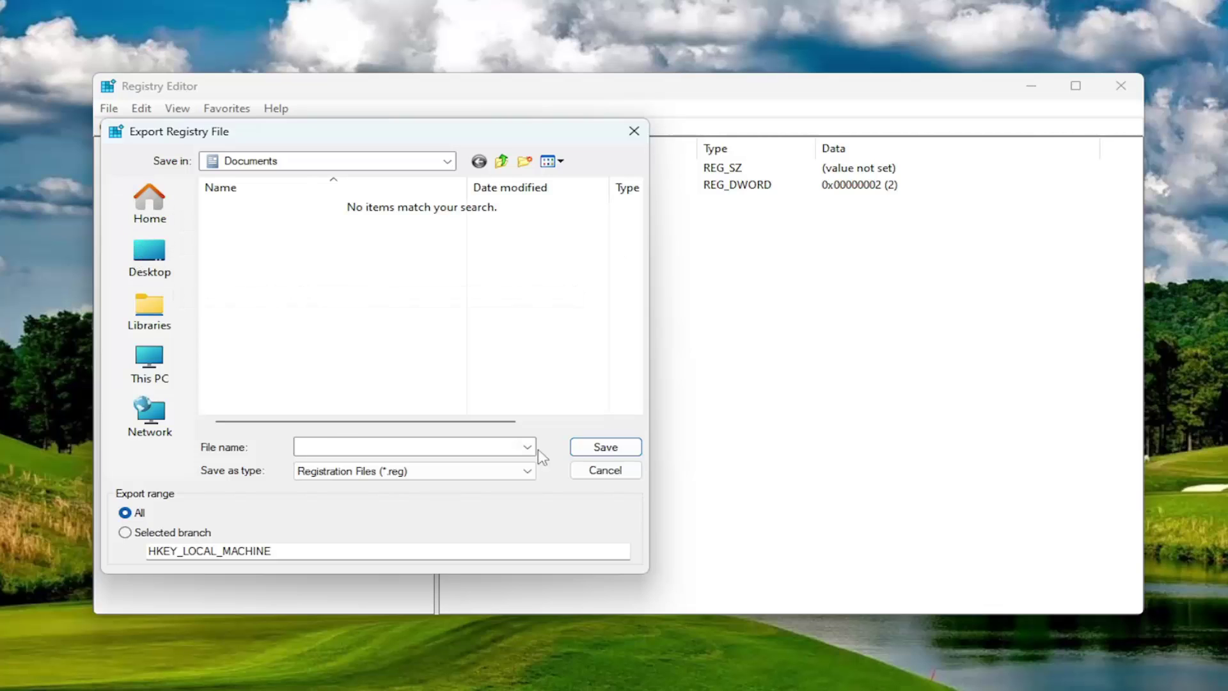
{"action": "left_click", "coordinate": [584, 473]}
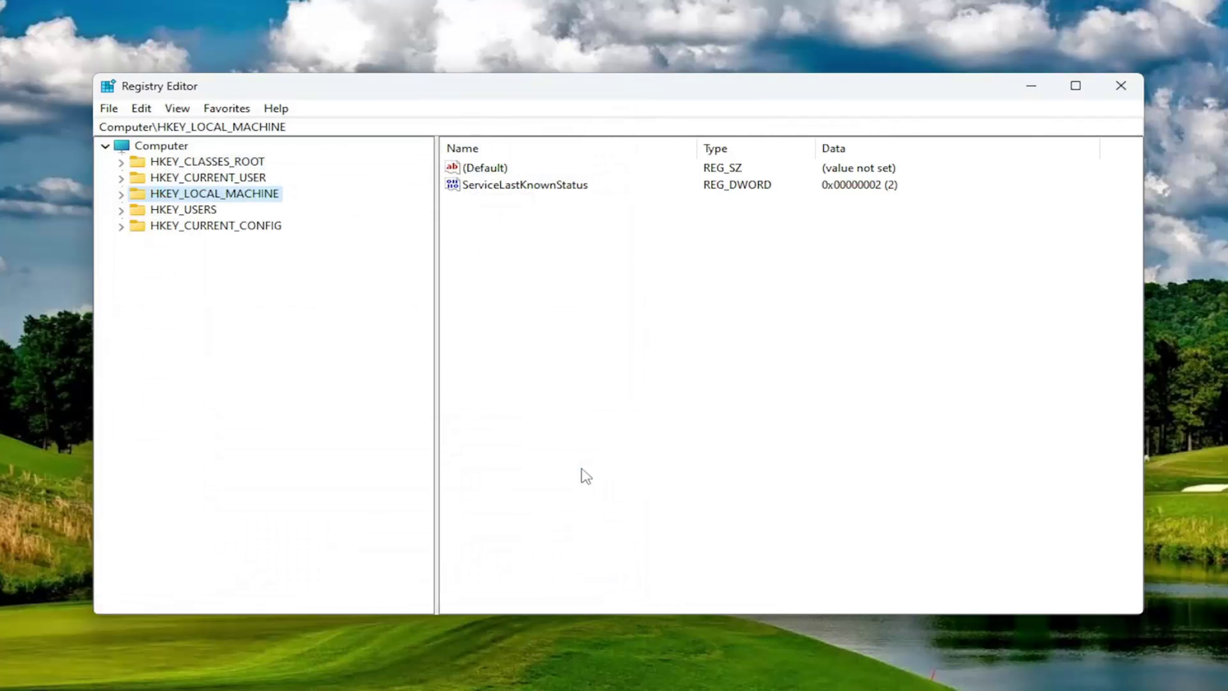
With Computer selected, open the Import Registry File dialog and cancel it.
{"action": "left_click", "coordinate": [156, 147]}
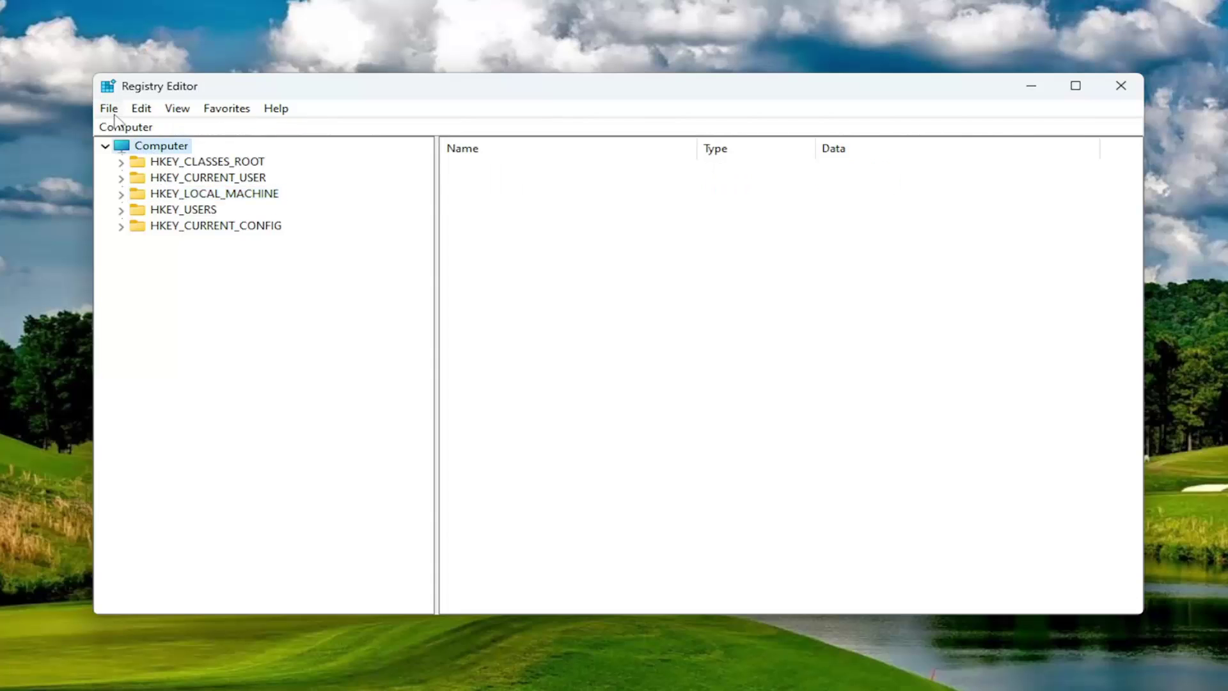
{"action": "left_click", "coordinate": [109, 108]}
{"action": "left_click", "coordinate": [137, 127]}
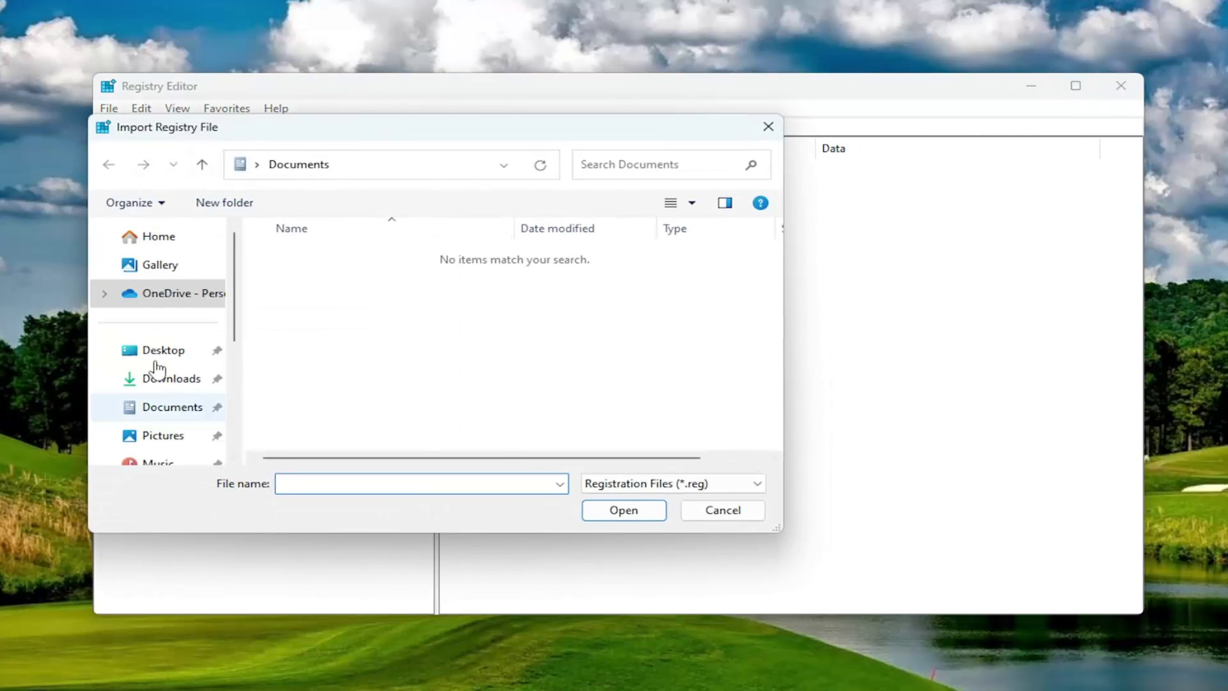
{"action": "left_click", "coordinate": [704, 521]}
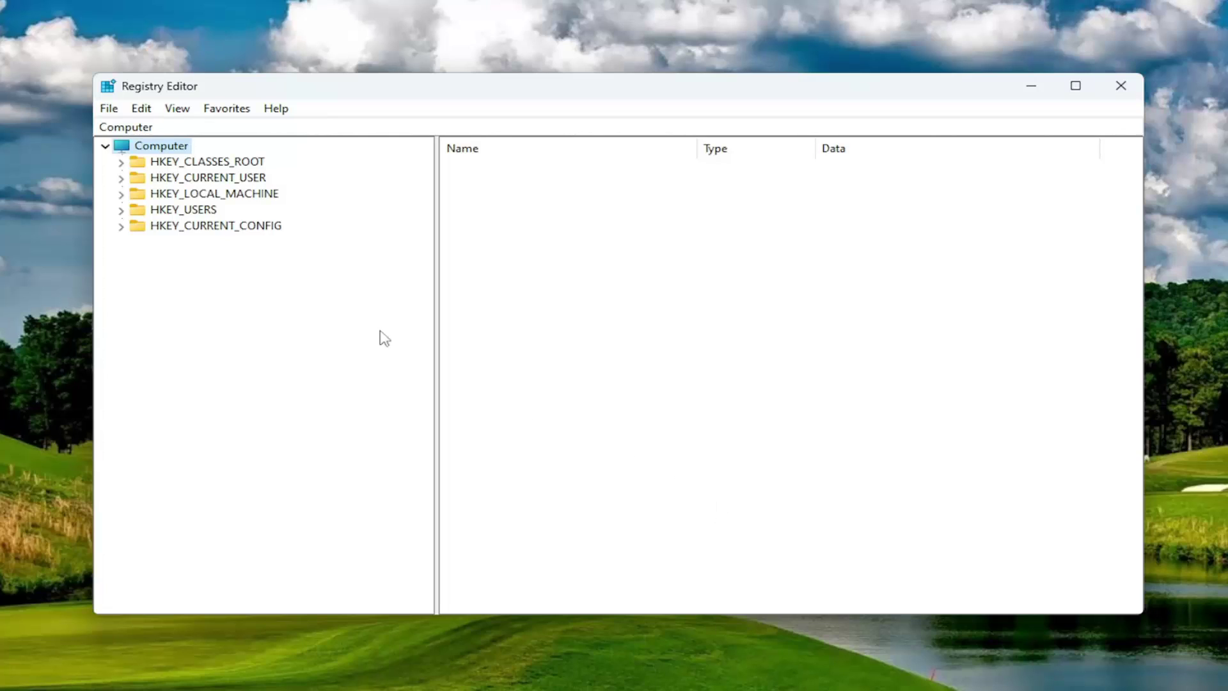
Expand HKEY_LOCAL_MACHINE\SYSTEM\CurrentControlSet\Services in the left tree.
{"action": "double_click", "coordinate": [237, 195]}
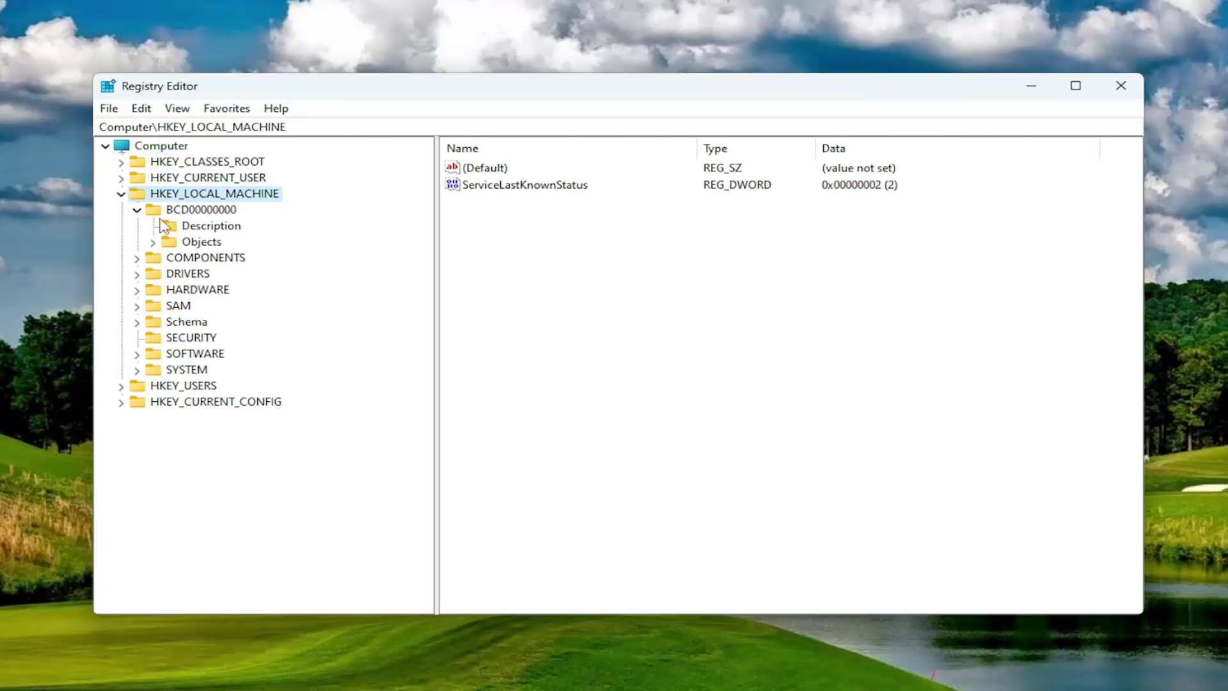
{"action": "left_click", "coordinate": [138, 210]}
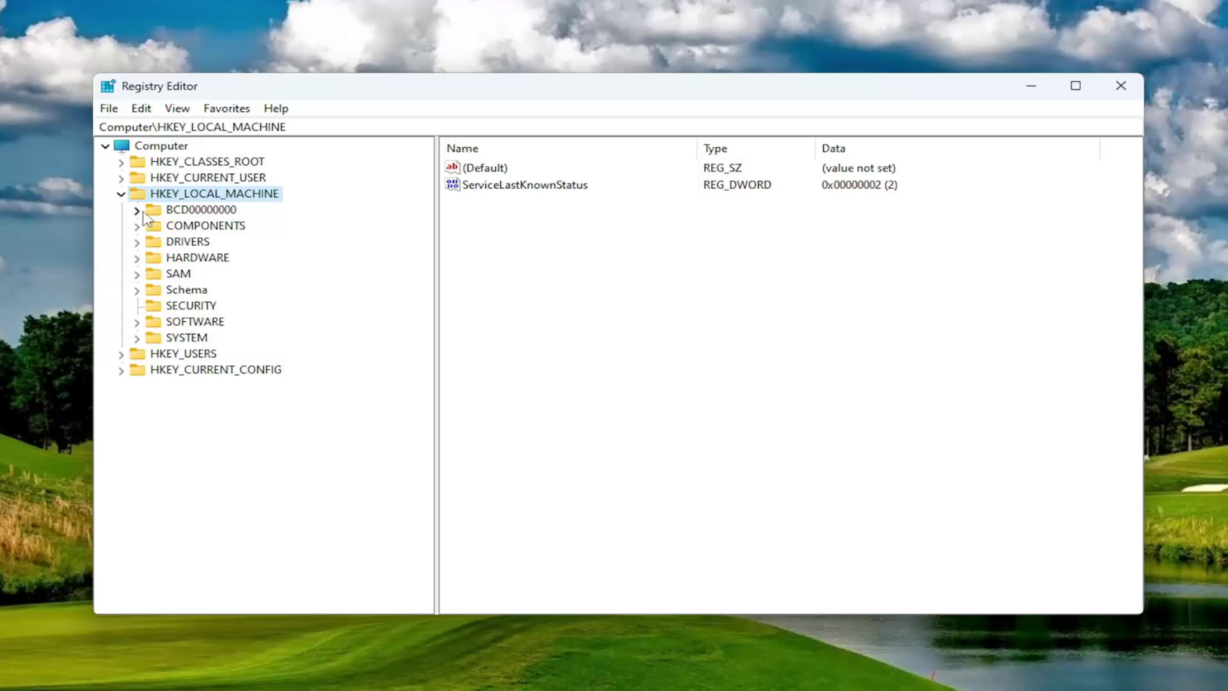
{"action": "double_click", "coordinate": [186, 337]}
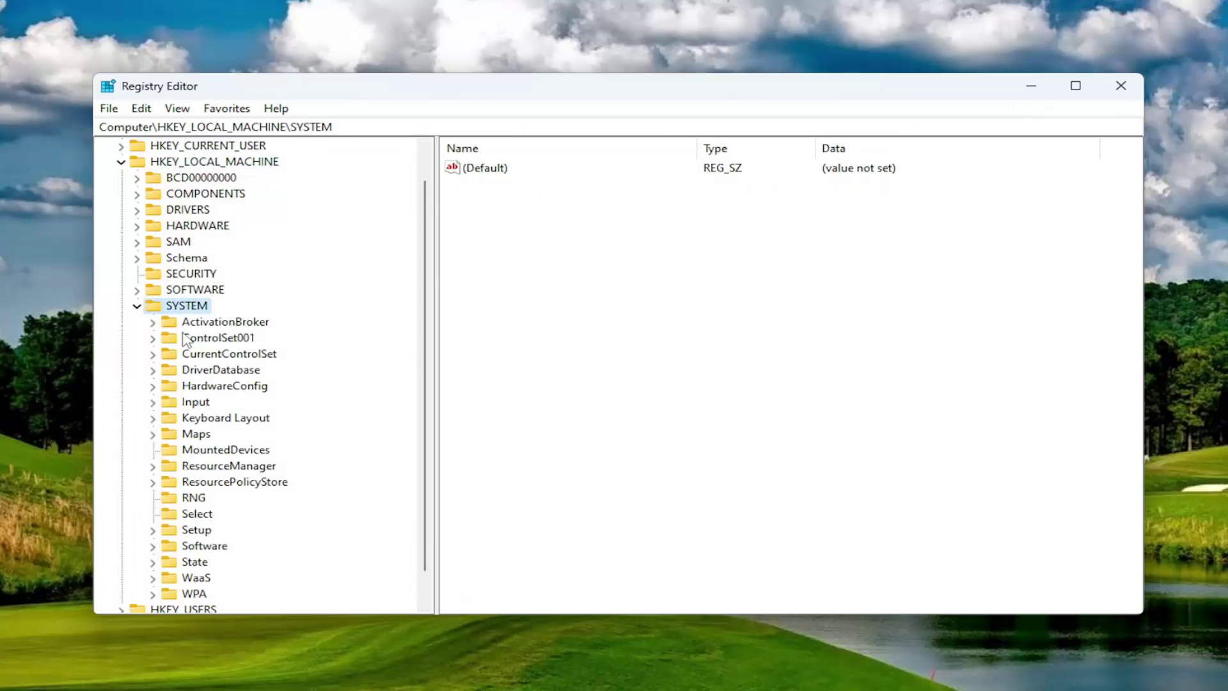
{"action": "scroll", "coordinate": [205, 363], "scroll_direction": "down", "scroll_amount": 1}
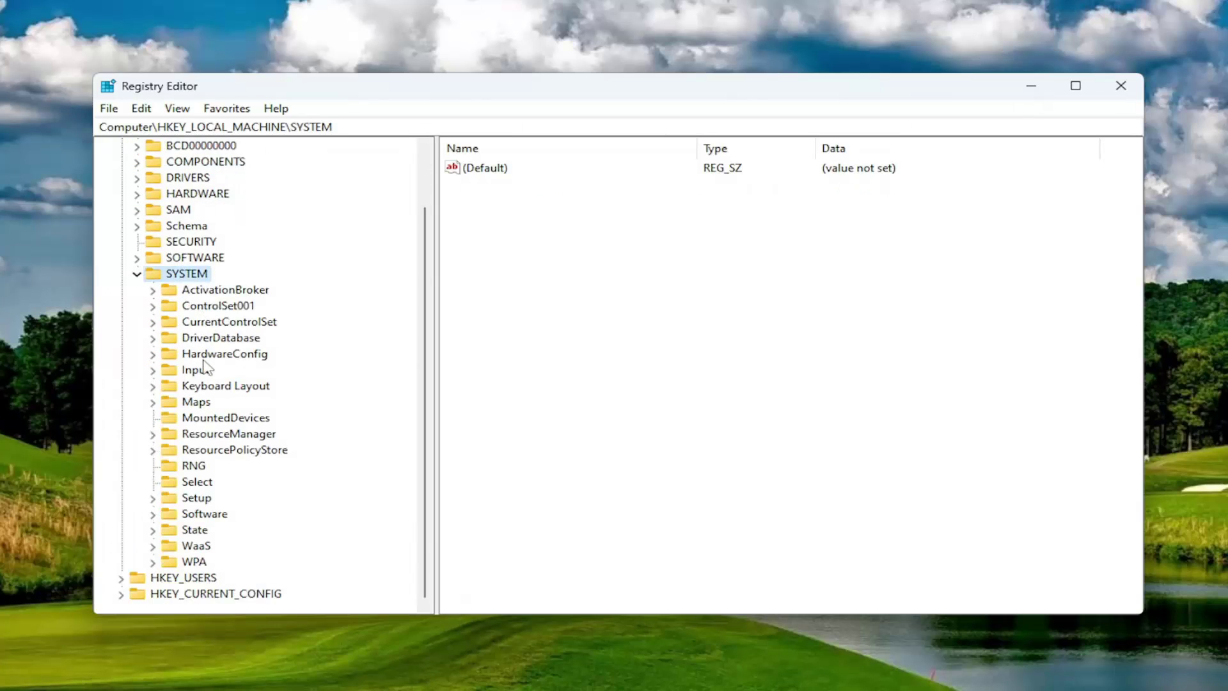
{"action": "double_click", "coordinate": [225, 326]}
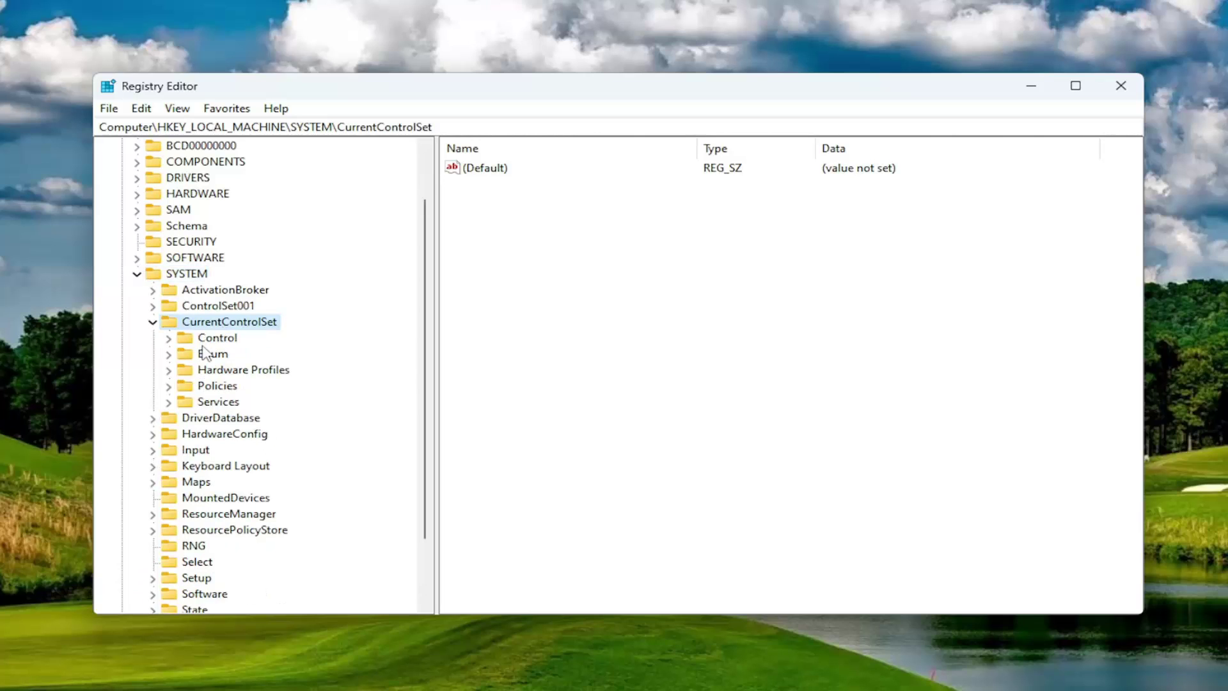
{"action": "double_click", "coordinate": [212, 403]}
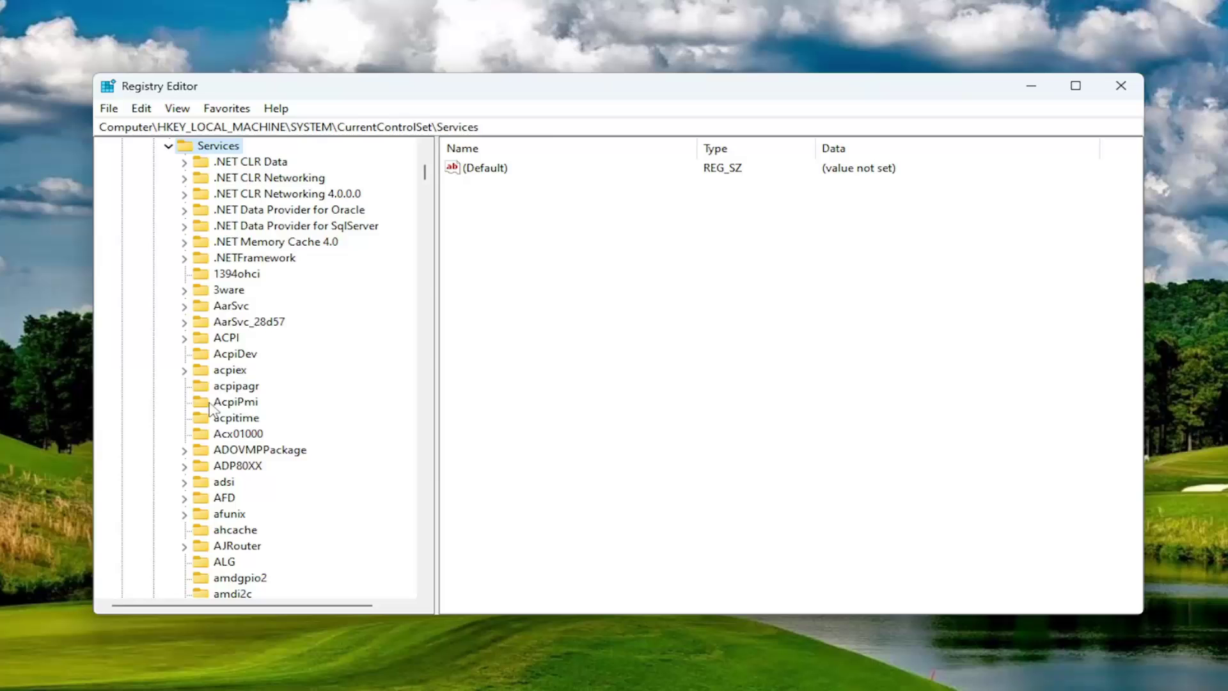
Scroll the Services subkeys down to the entries starting with S.
{"action": "scroll", "coordinate": [211, 403], "scroll_direction": "down", "scroll_amount": 20}
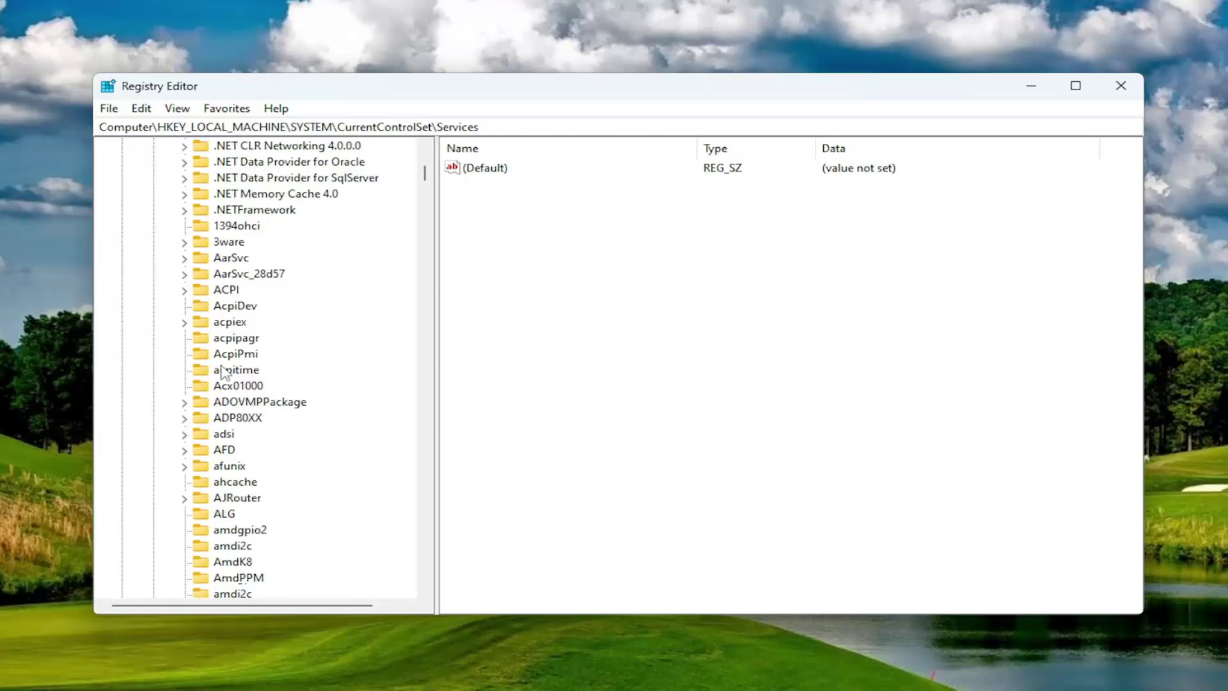
{"action": "scroll", "coordinate": [222, 373], "scroll_direction": "down", "scroll_amount": 20}
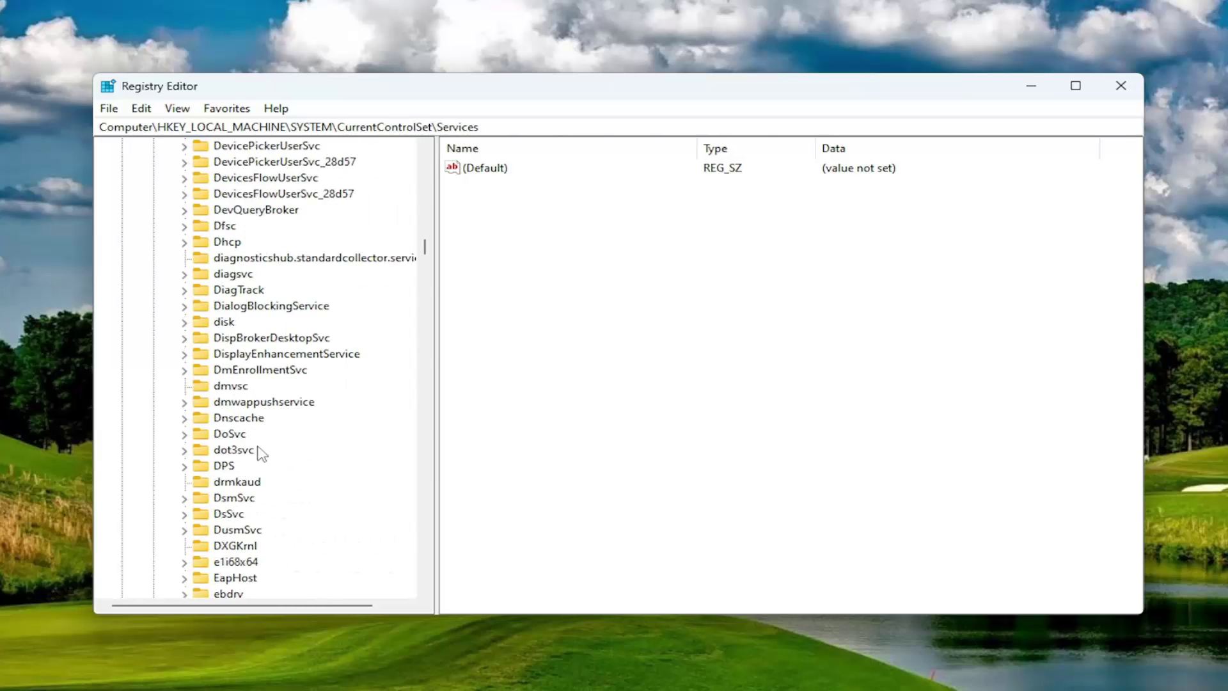
{"action": "scroll", "coordinate": [256, 402], "scroll_direction": "down", "scroll_amount": 20}
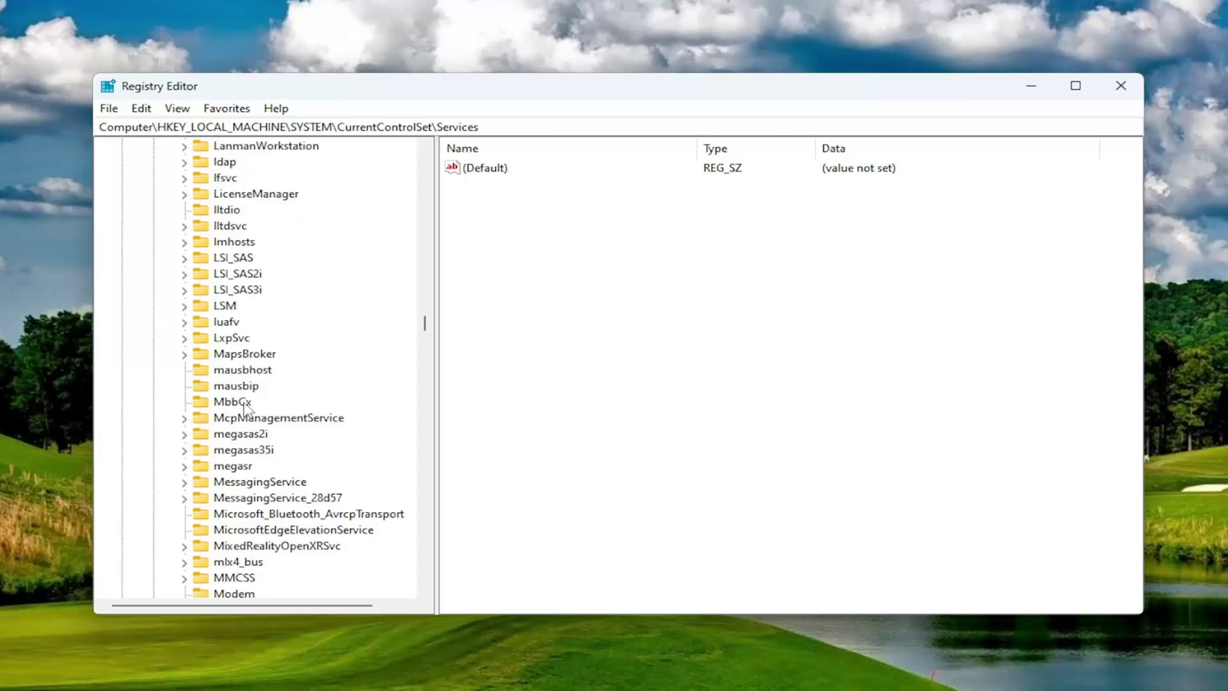
{"action": "scroll", "coordinate": [250, 422], "scroll_direction": "down", "scroll_amount": 20}
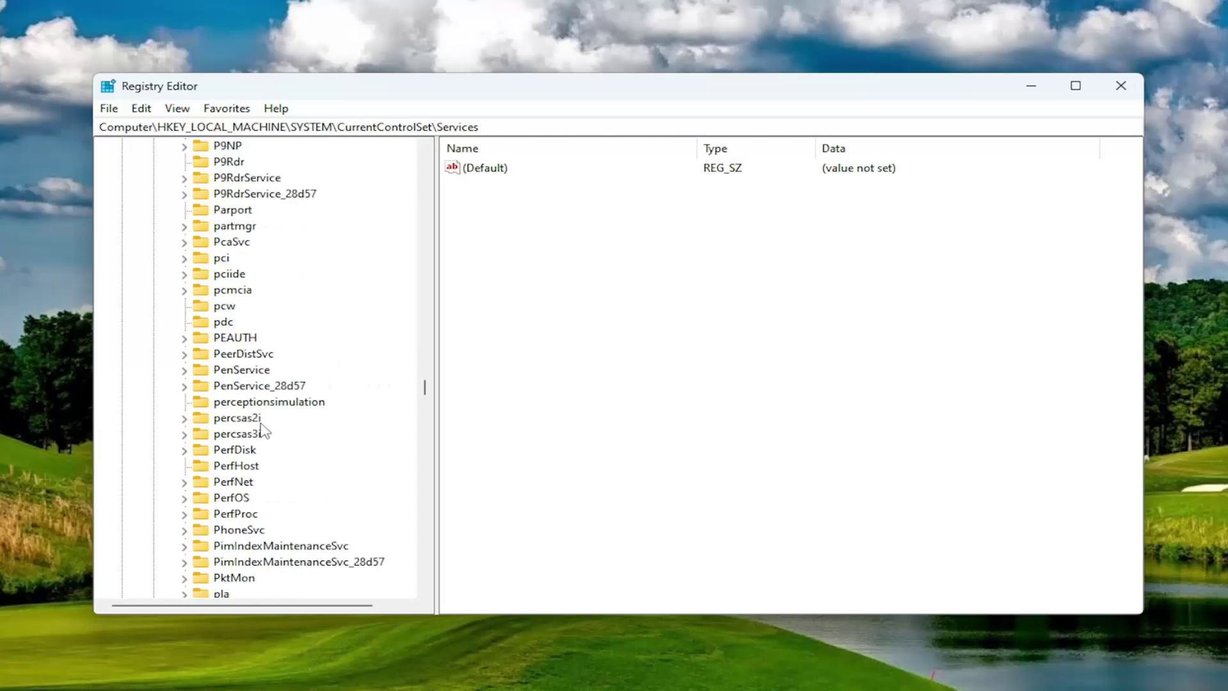
{"action": "scroll", "coordinate": [262, 432], "scroll_direction": "down", "scroll_amount": 20}
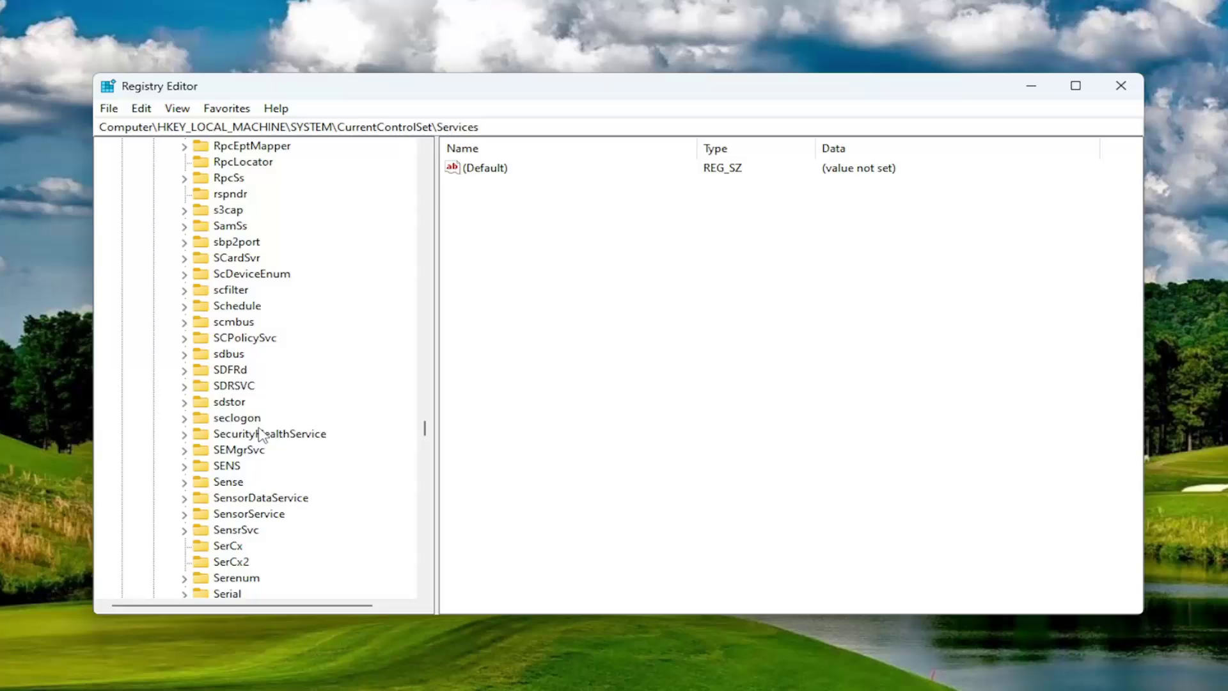
Expand SharedAccess\Parameters\FirewallPolicy, select FirewallRules and bring up its Delete option.
{"action": "double_click", "coordinate": [250, 451]}
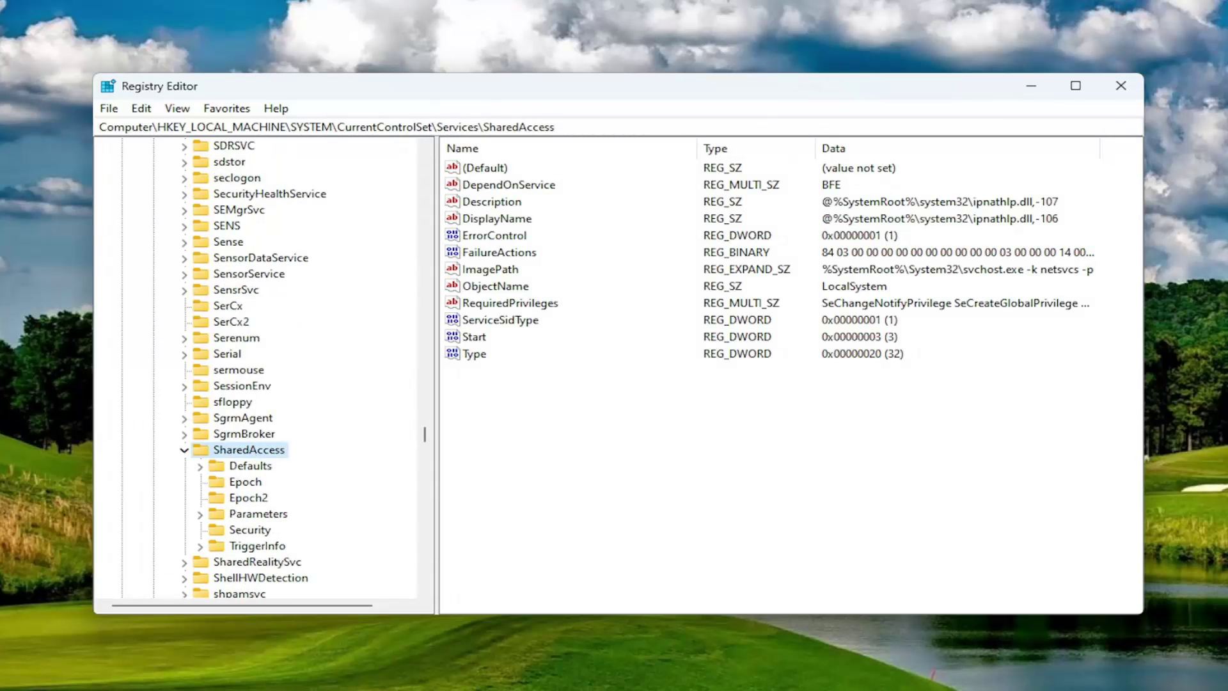
{"action": "double_click", "coordinate": [243, 515]}
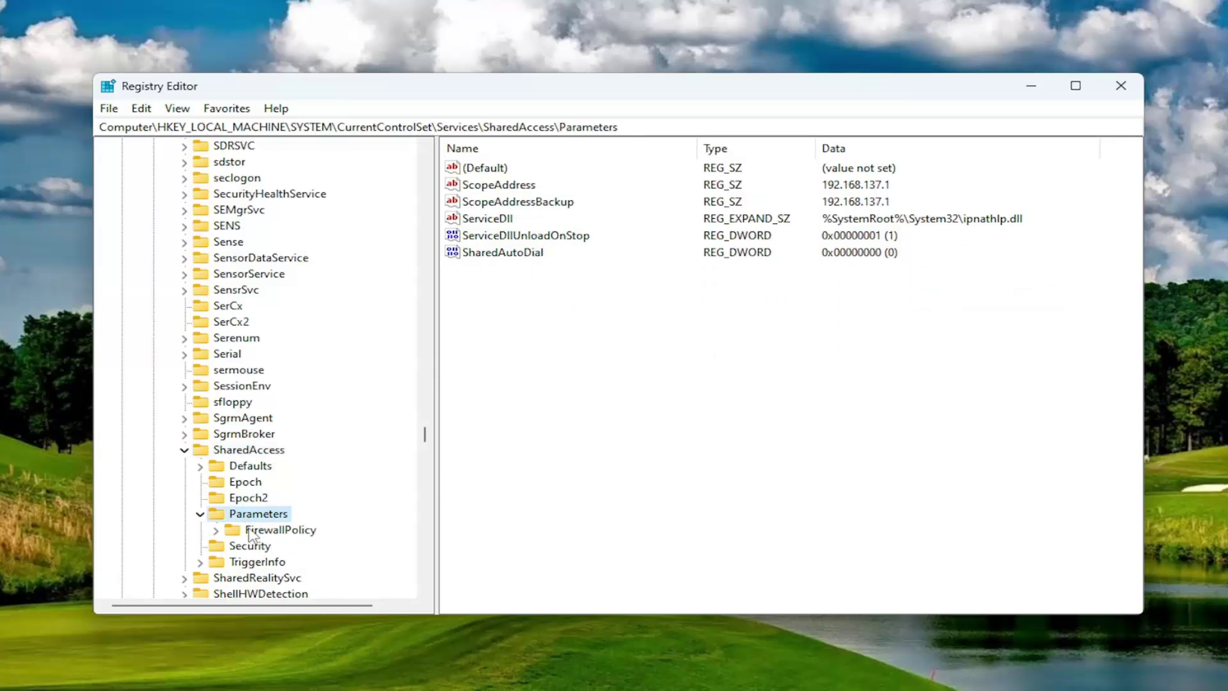
{"action": "double_click", "coordinate": [250, 530]}
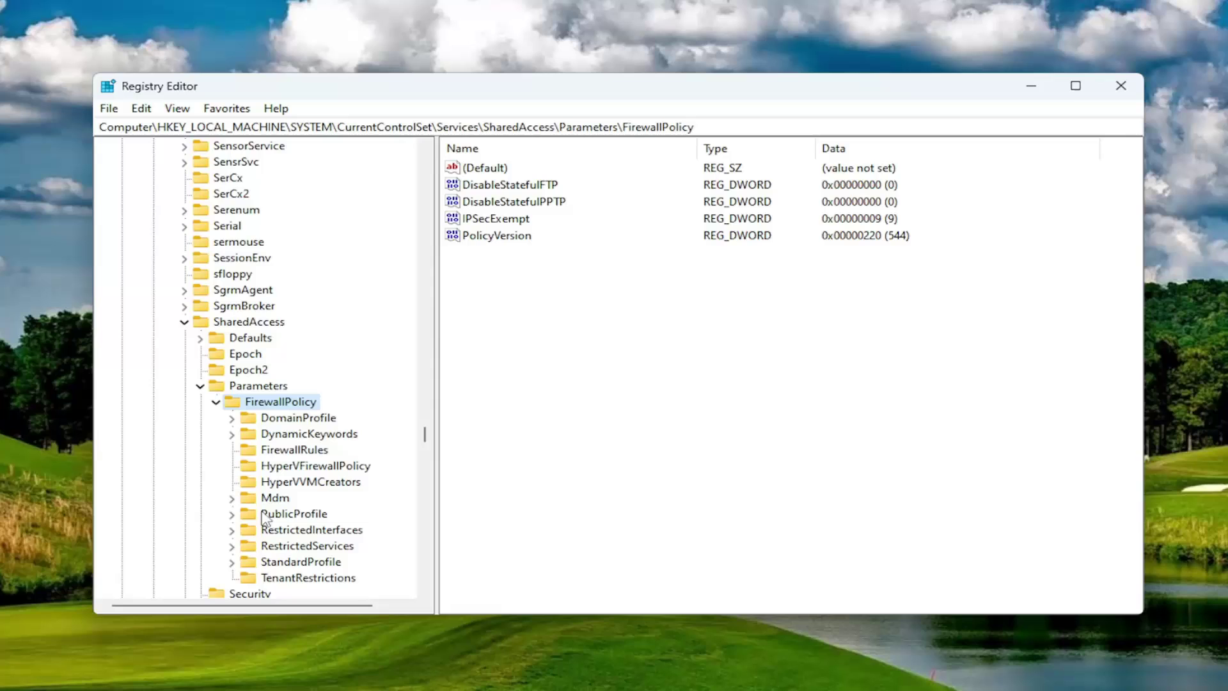
{"action": "left_click", "coordinate": [281, 451]}
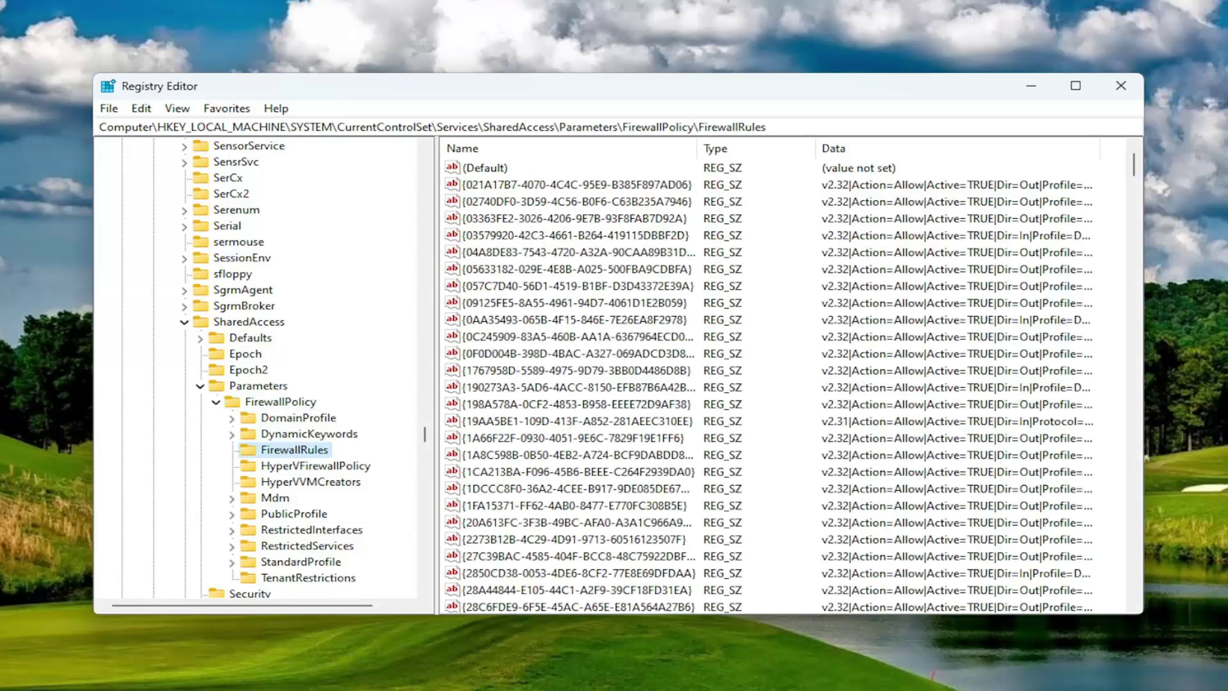
{"action": "right_click", "coordinate": [292, 452]}
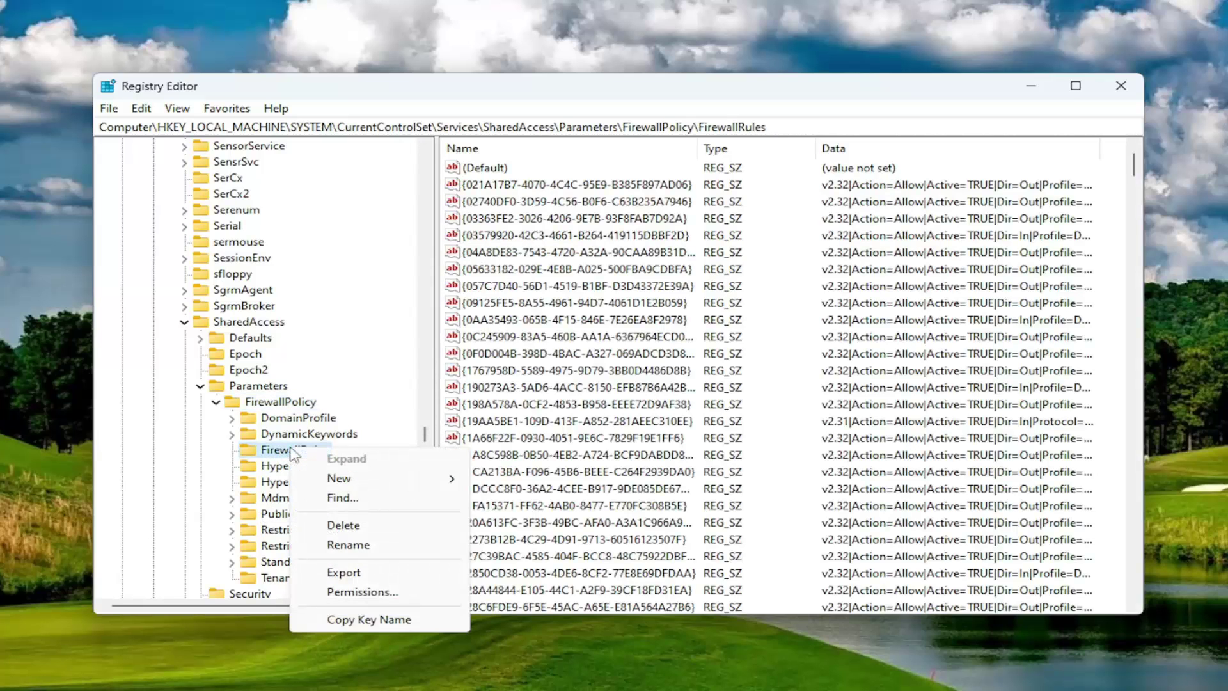
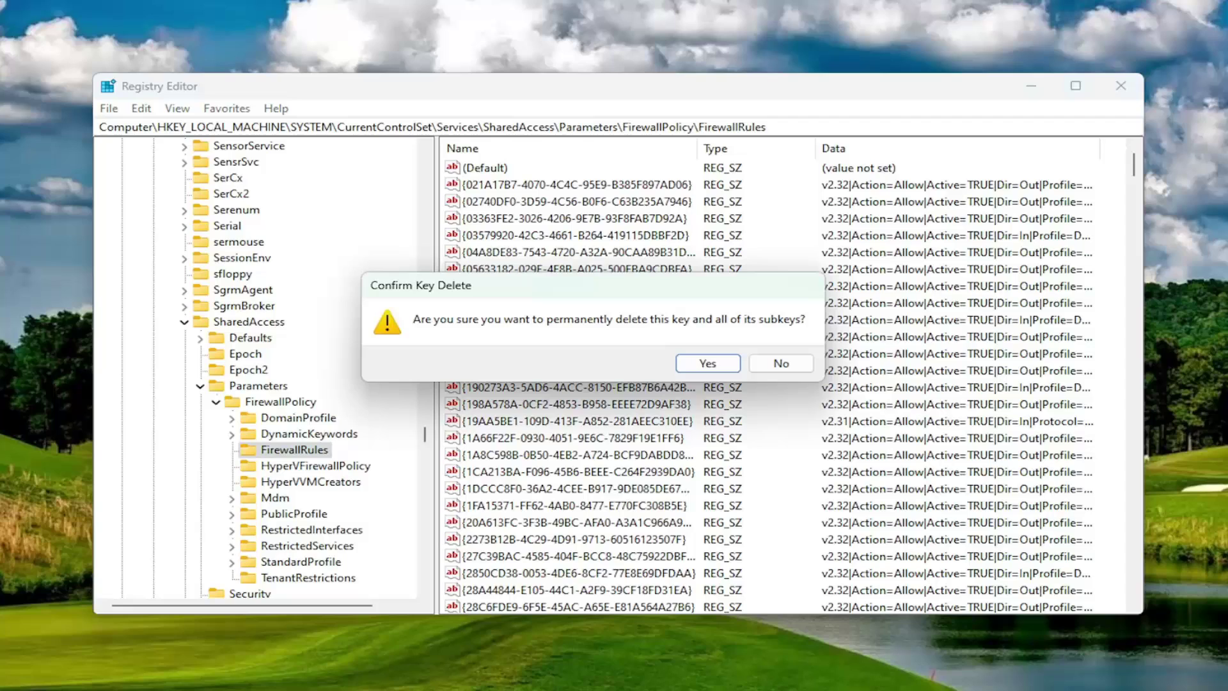
Confirm deleting the FirewallRules key, then select the RestrictedServices key under FirewallPolicy.
{"action": "left_click", "coordinate": [695, 369]}
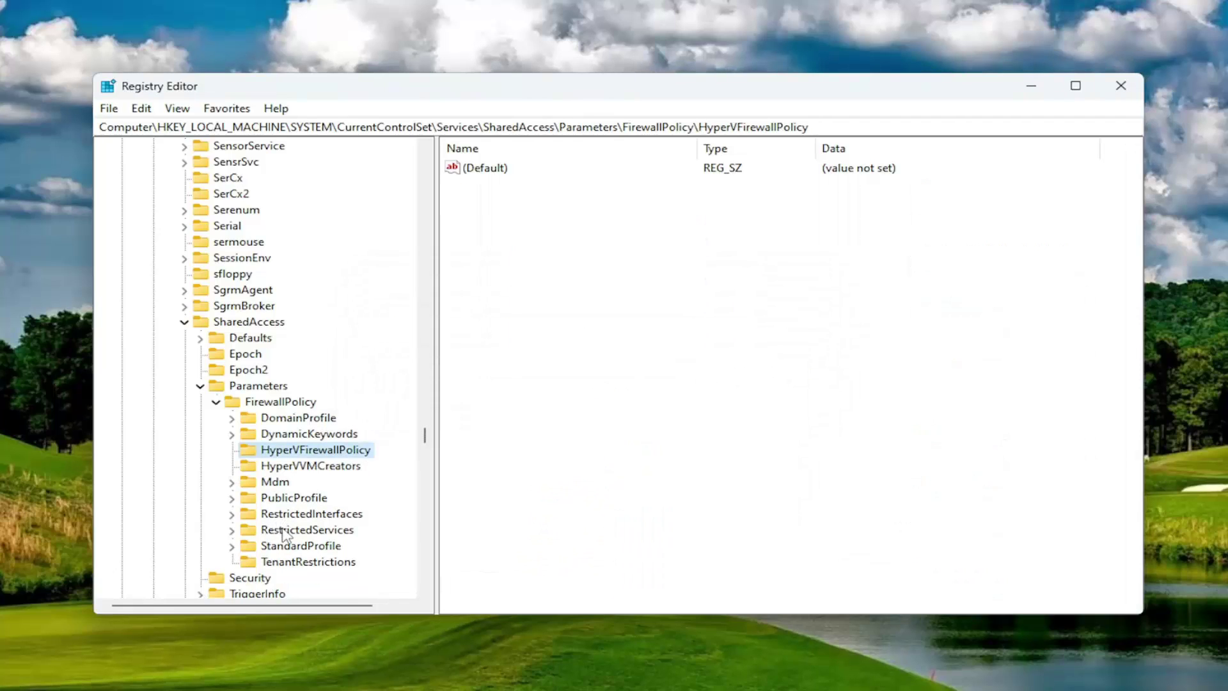
{"action": "left_click", "coordinate": [281, 534]}
{"action": "right_click", "coordinate": [282, 535]}
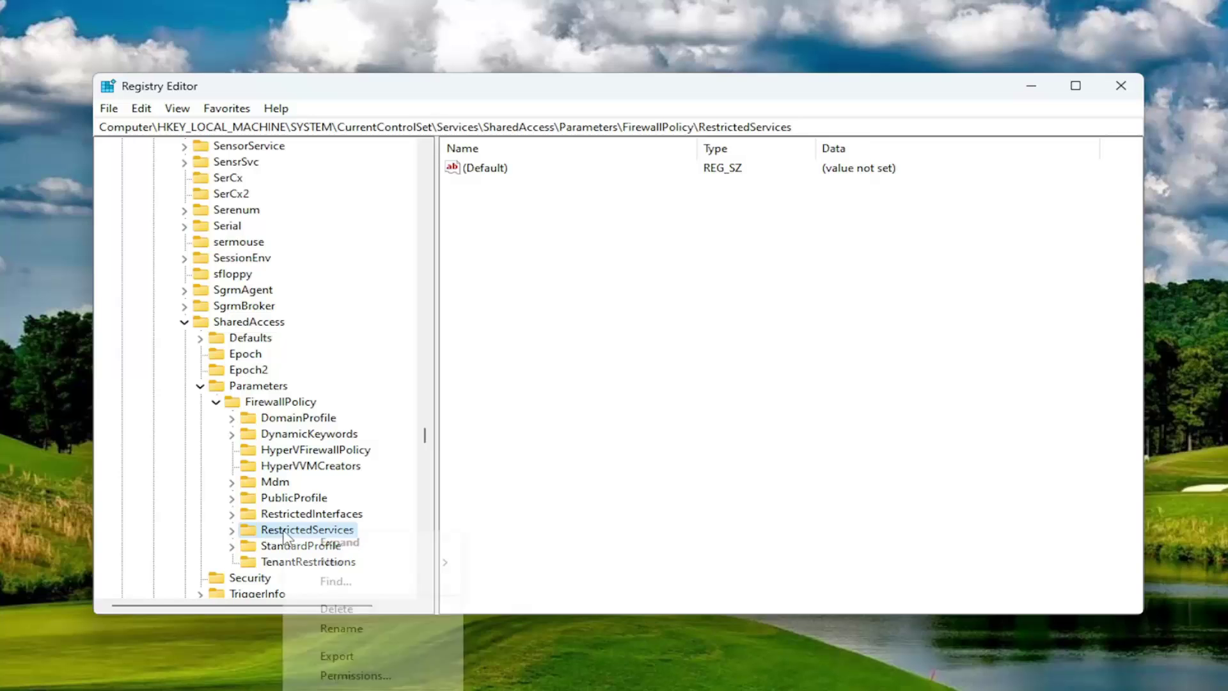
{"action": "left_click", "coordinate": [342, 608]}
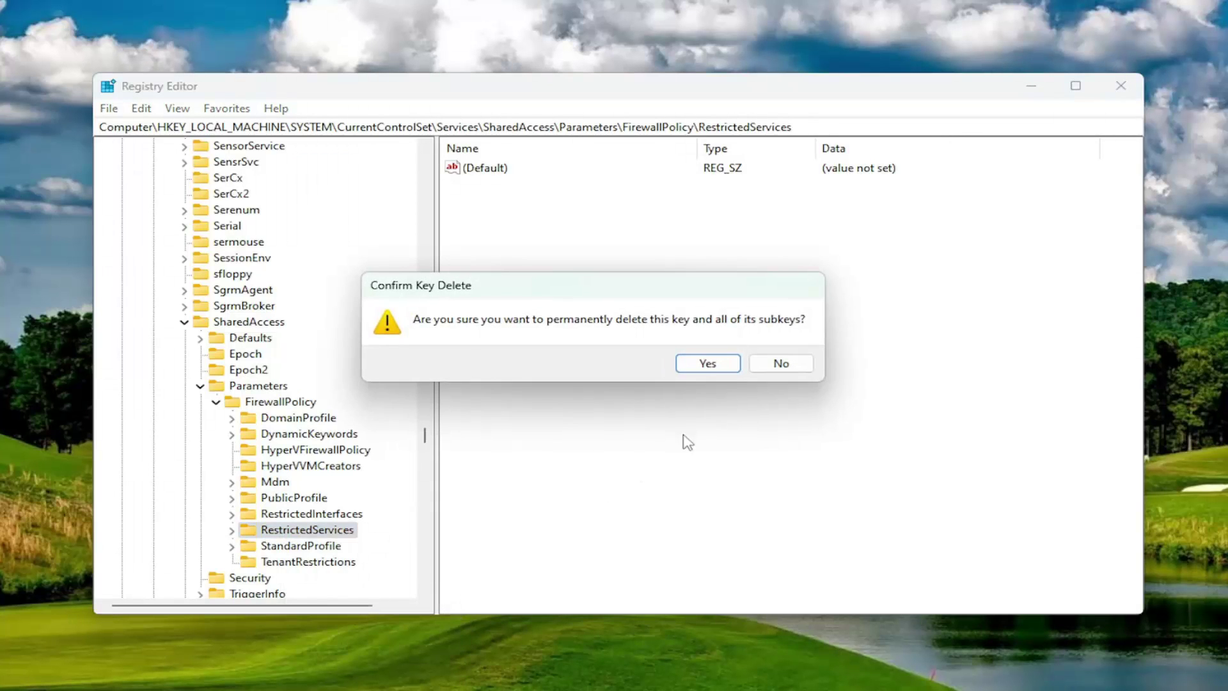
{"action": "left_click", "coordinate": [707, 361]}
{"action": "left_click", "coordinate": [734, 361]}
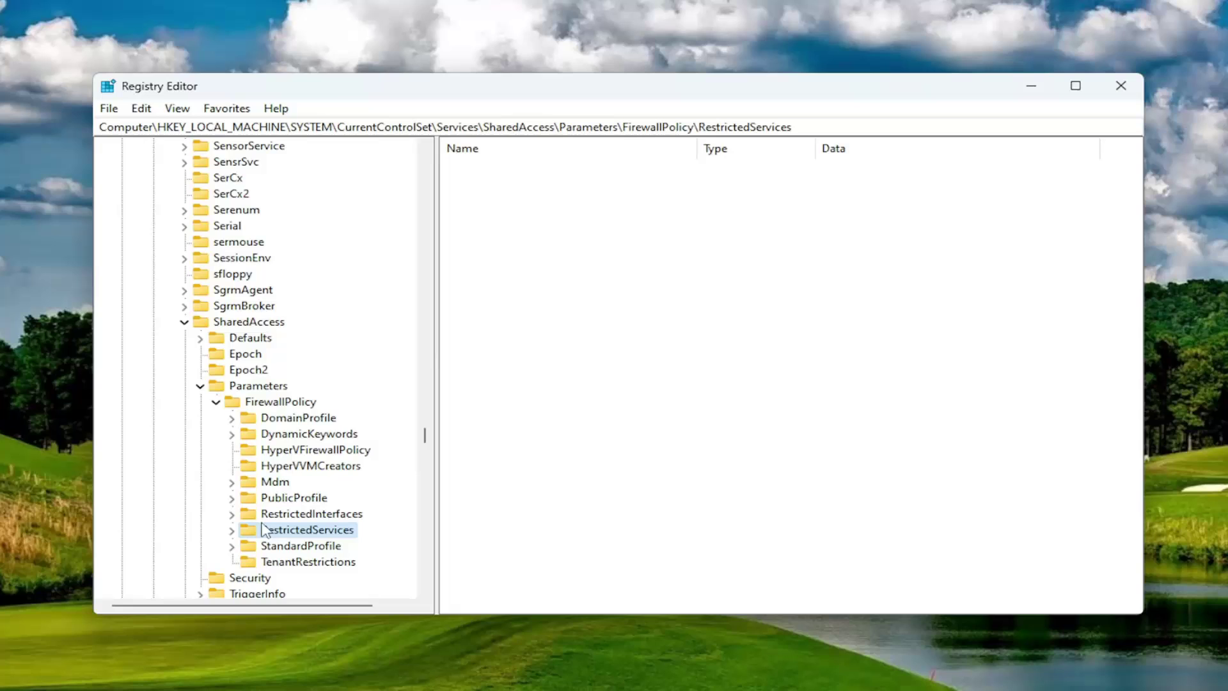
{"action": "double_click", "coordinate": [281, 536]}
{"action": "right_click", "coordinate": [281, 536]}
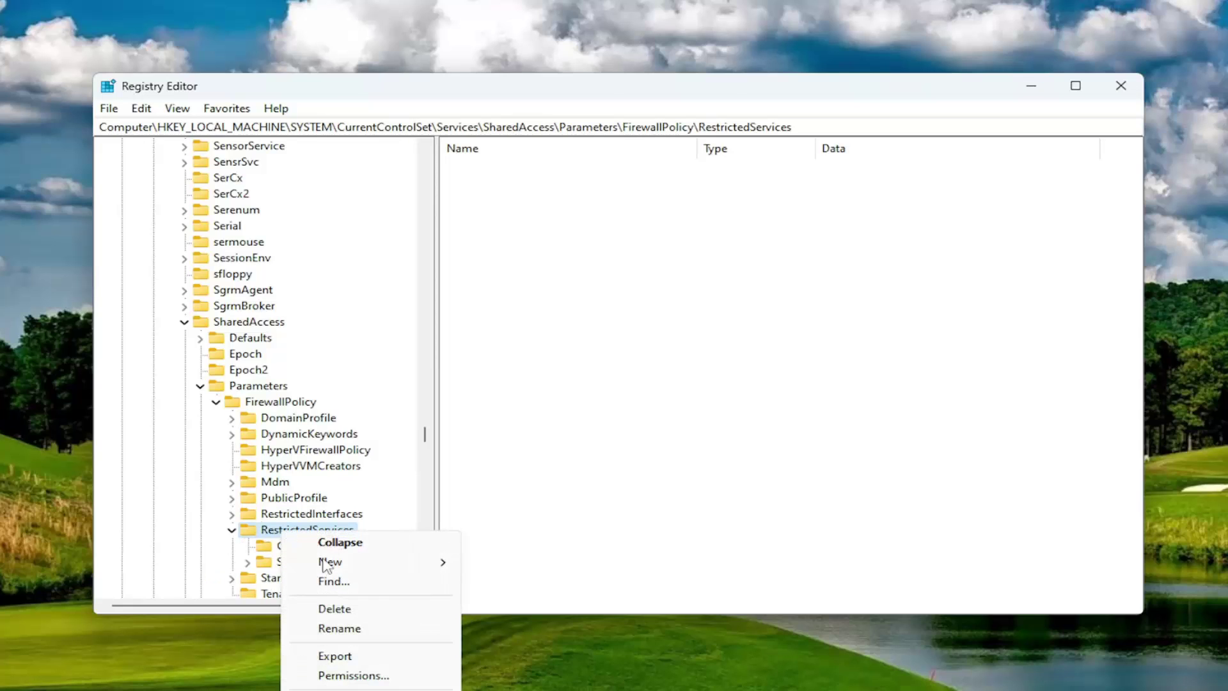
{"action": "left_click", "coordinate": [339, 608]}
{"action": "left_click", "coordinate": [708, 363]}
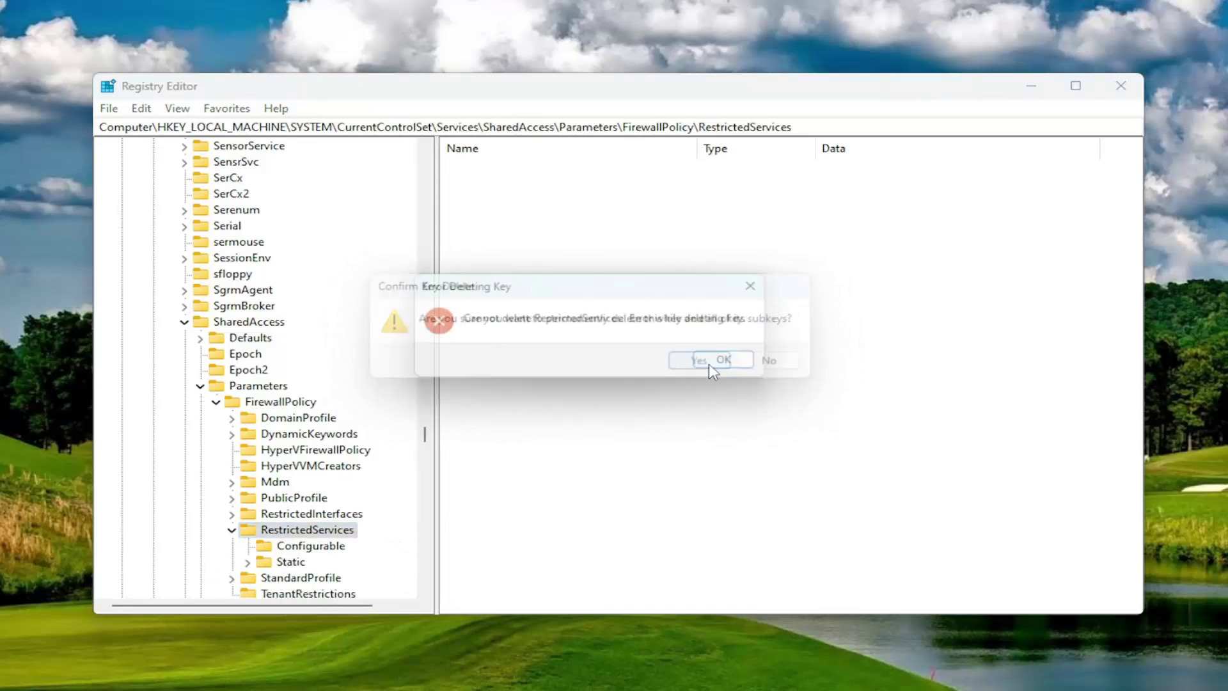
{"action": "left_click", "coordinate": [734, 360]}
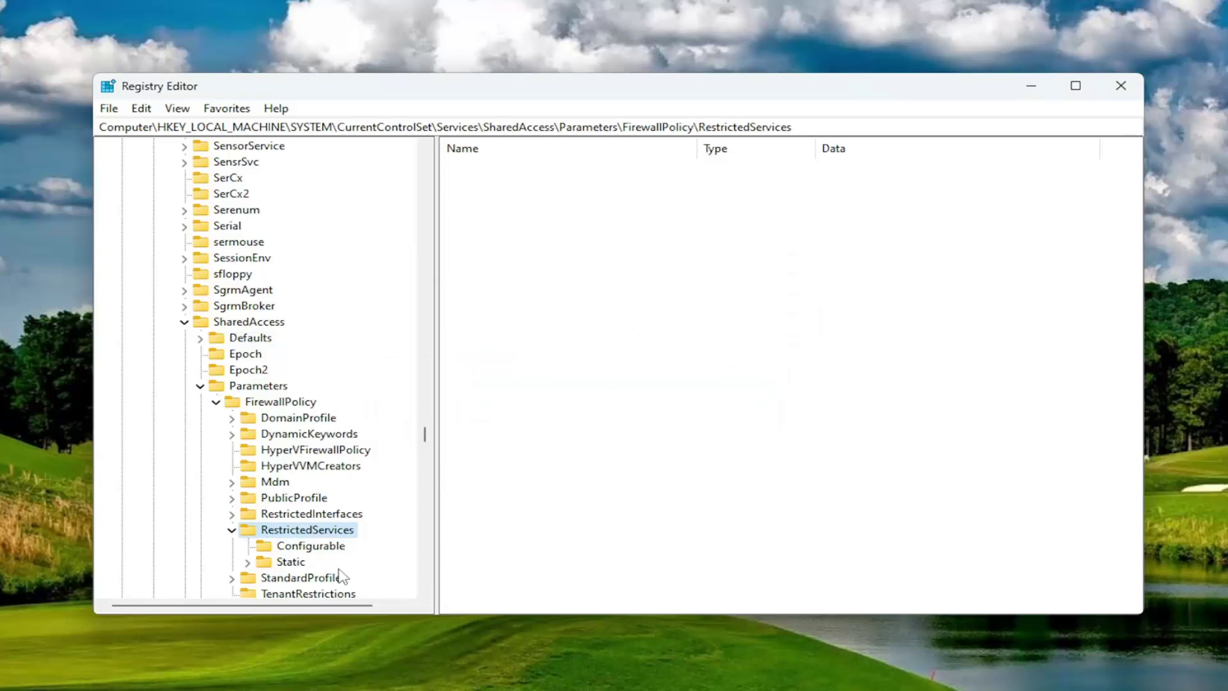
{"action": "double_click", "coordinate": [285, 534]}
Collapse the tree from Parameters up through SharedAccess, Services, CurrentControlSet, SYSTEM and HKEY_LOCAL_MACHINE.
{"action": "left_click", "coordinate": [262, 403]}
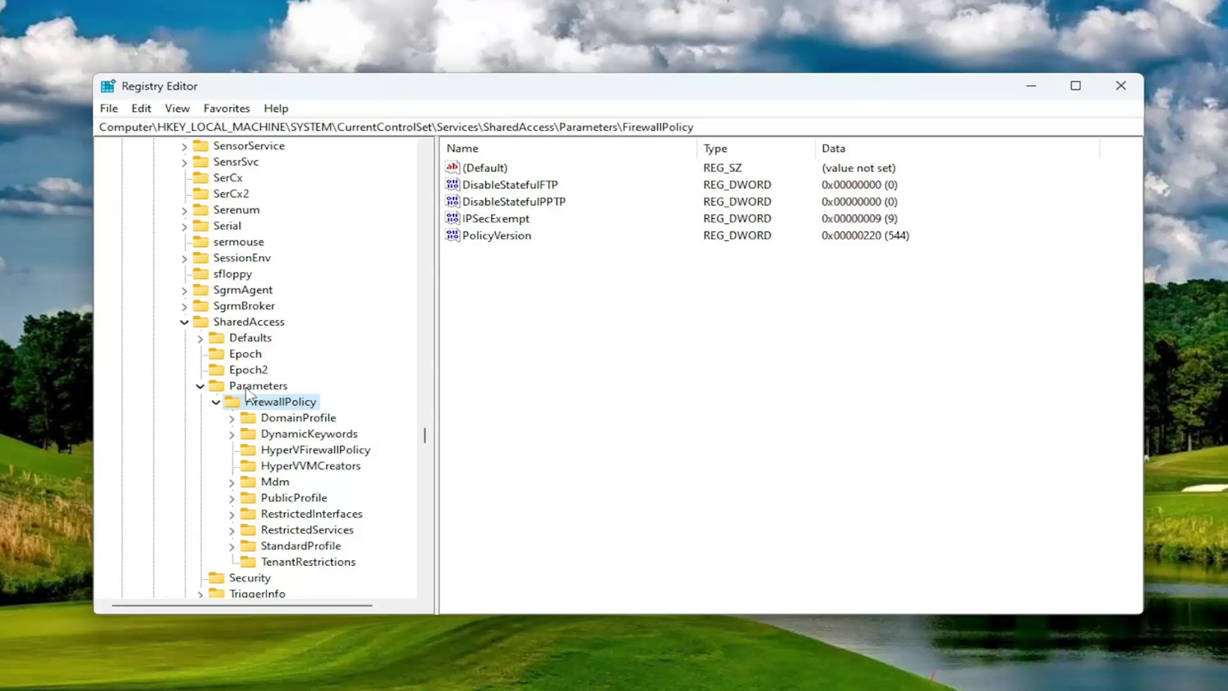
{"action": "double_click", "coordinate": [252, 386]}
{"action": "double_click", "coordinate": [227, 322]}
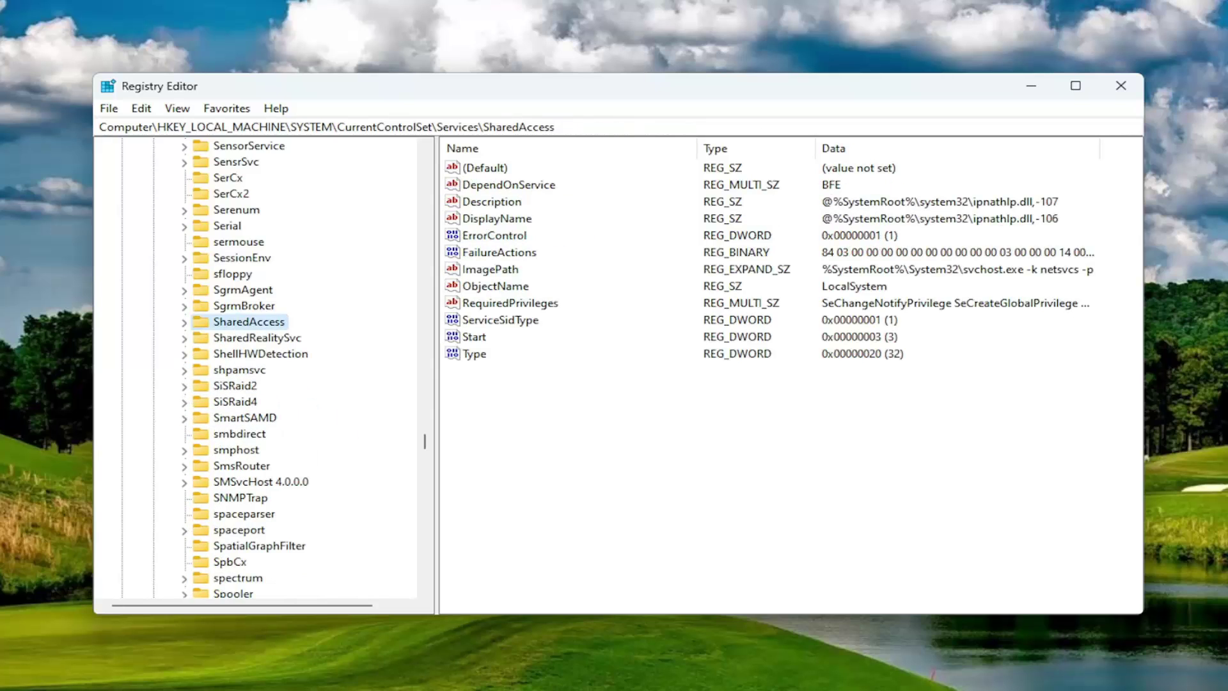
{"action": "scroll", "coordinate": [394, 388], "scroll_direction": "up", "scroll_amount": 20}
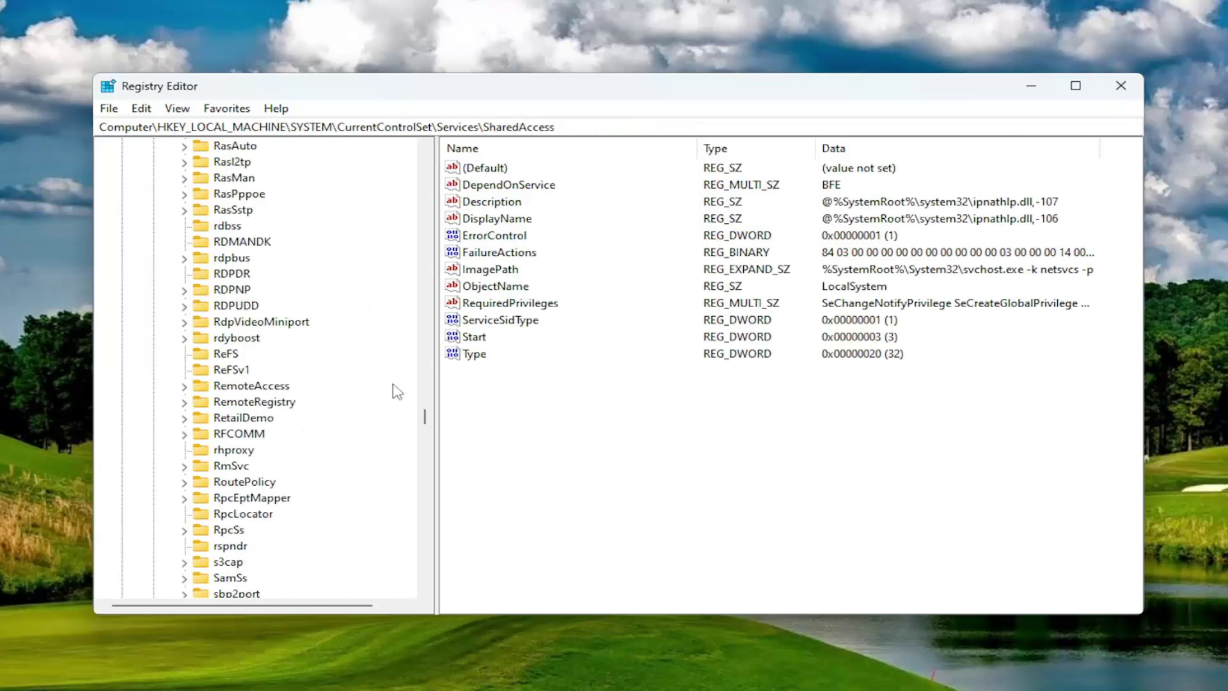
{"action": "left_click_drag", "start_coordinate": [425, 393], "coordinate": [424, 150]}
{"action": "double_click", "coordinate": [205, 466]}
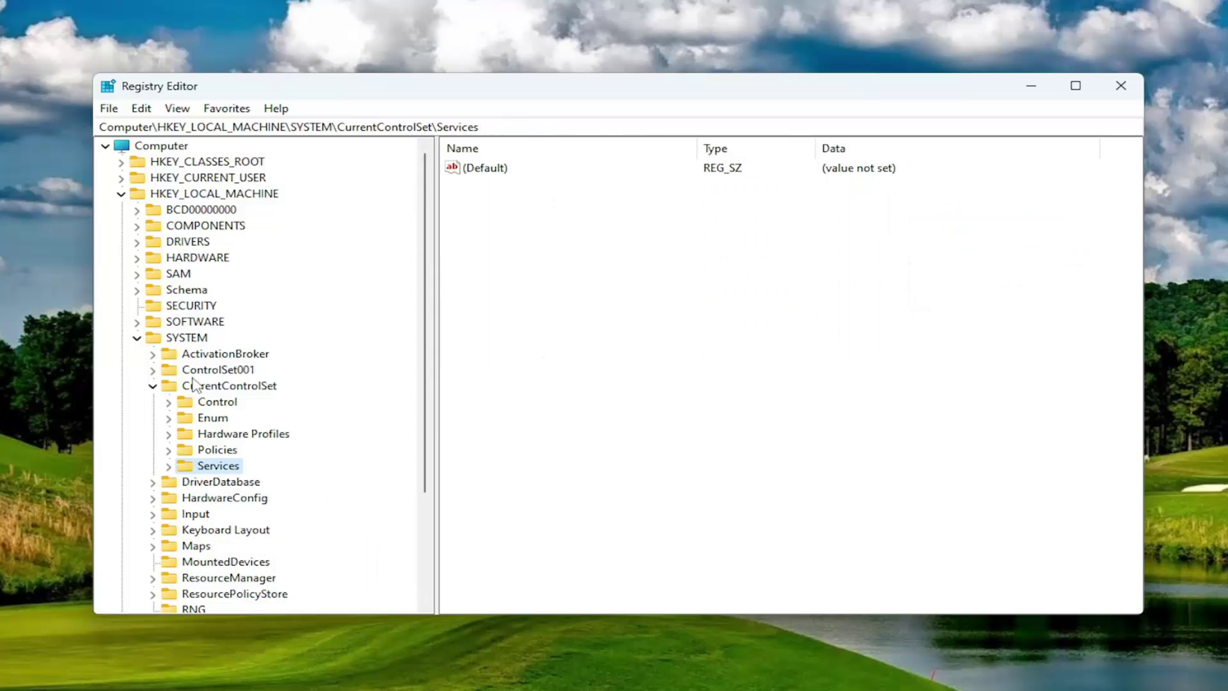
{"action": "double_click", "coordinate": [201, 385]}
{"action": "double_click", "coordinate": [209, 328]}
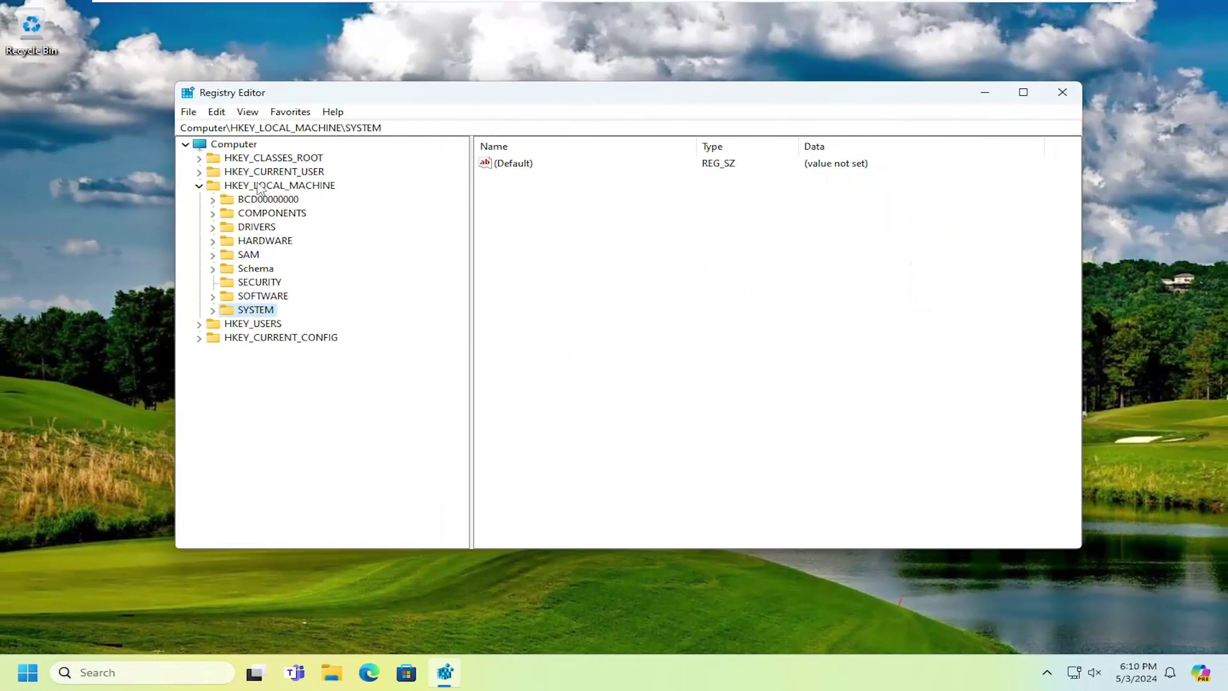
{"action": "double_click", "coordinate": [234, 190]}
Select the Computer root, close Registry Editor, and bring up the Start button's quick-access menu.
{"action": "left_click", "coordinate": [241, 142]}
{"action": "left_click", "coordinate": [1062, 92]}
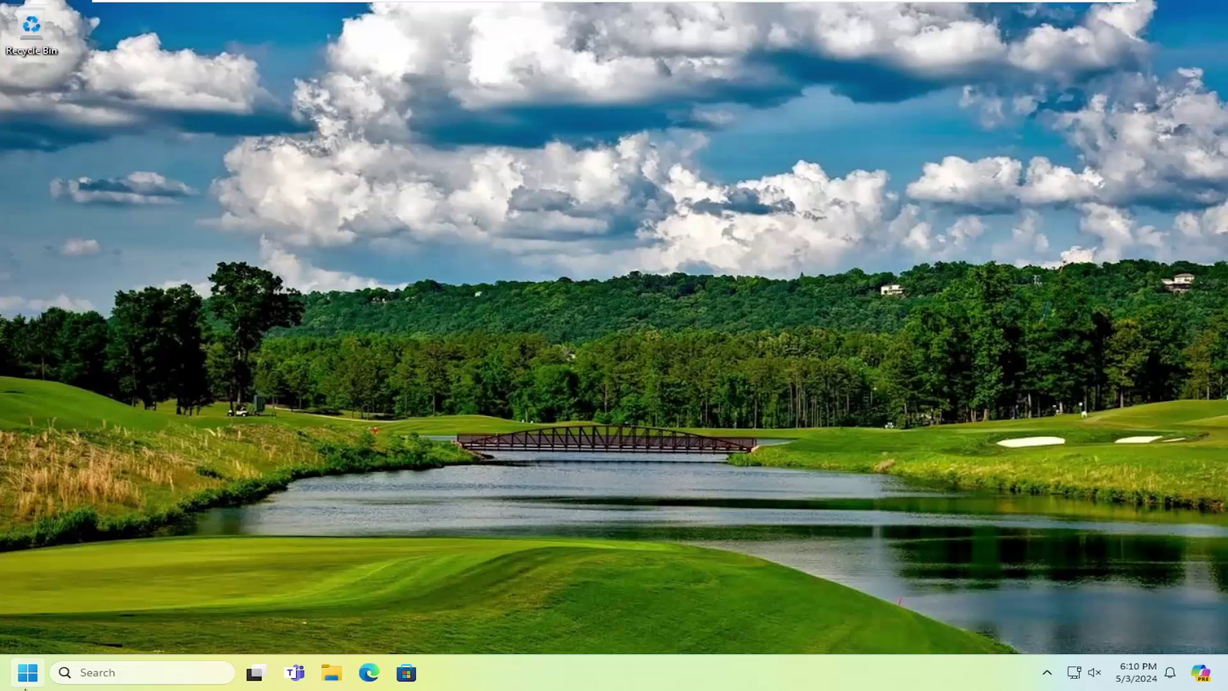
{"action": "right_click", "coordinate": [27, 672]}
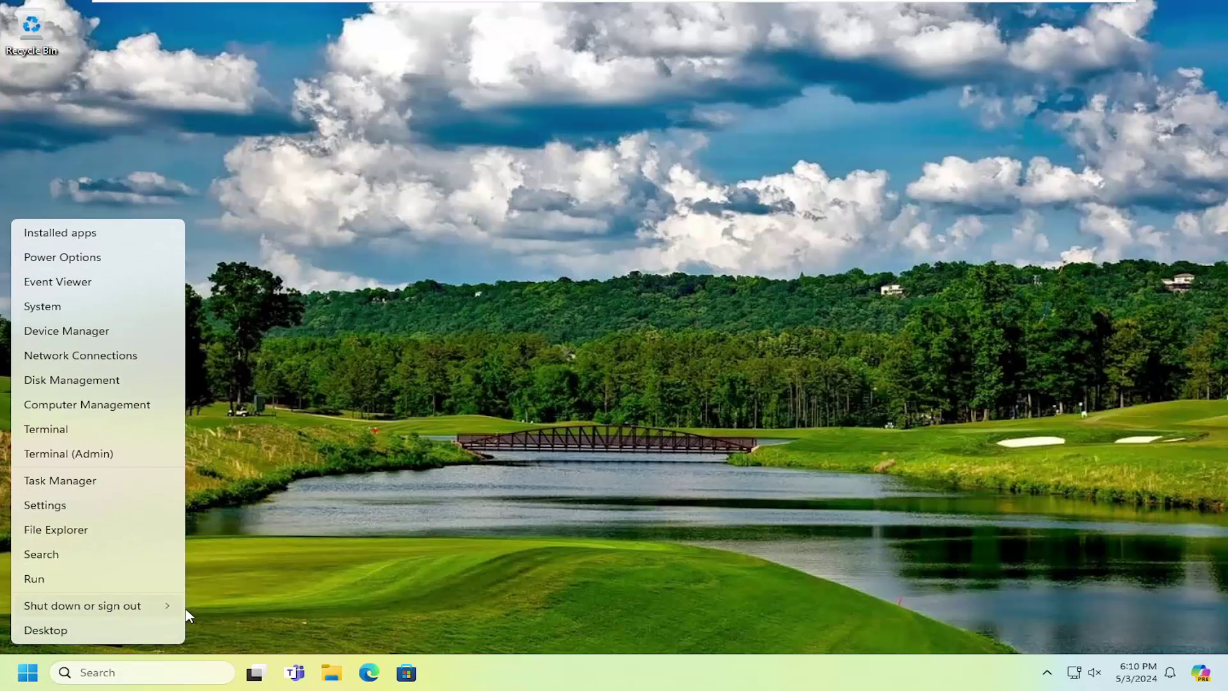